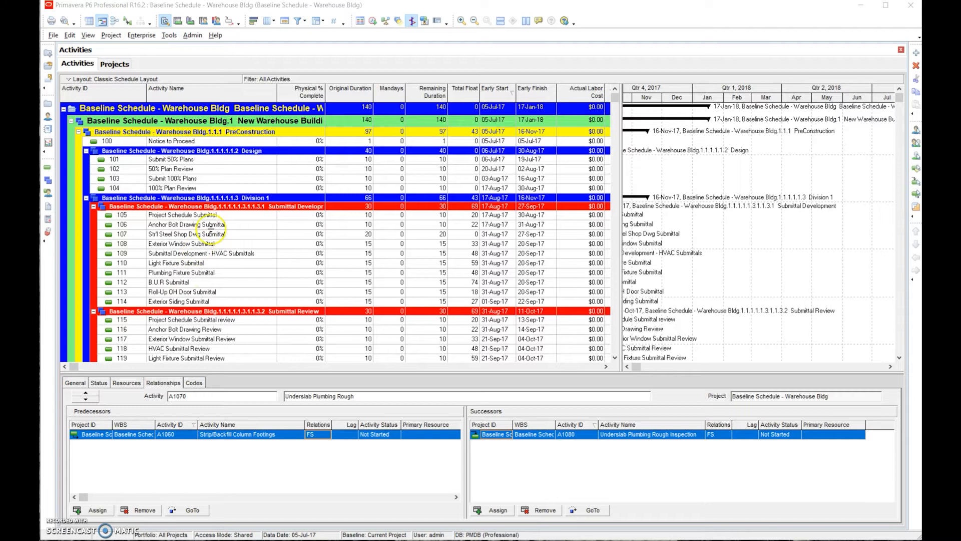
# Step: Review the relationships of Submit 50% Plans and Place Column Footings/A.B.'s, and go to the latter's successor Strip/Backfill Column Footings
pyautogui.click(206, 159)
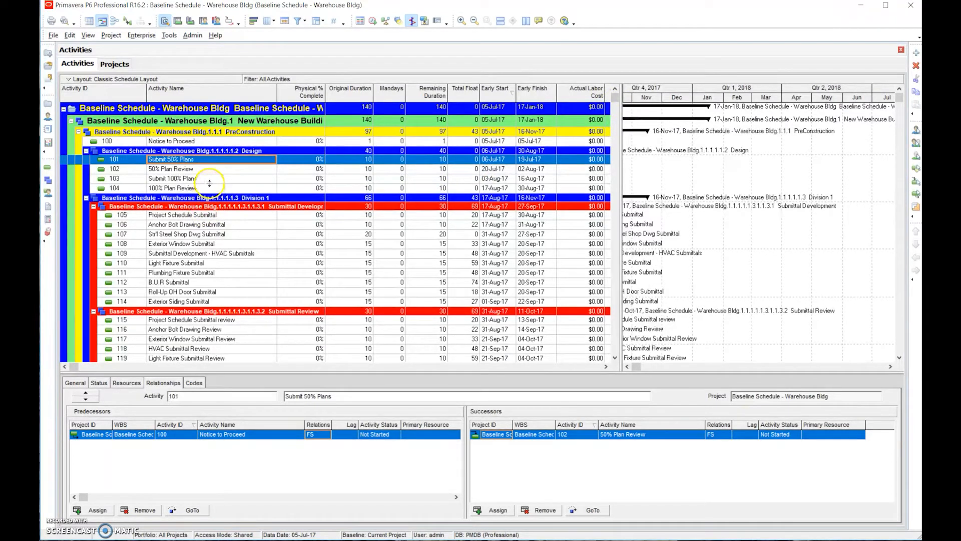
pyautogui.moveTo(616, 102); pyautogui.dragTo(623, 257)
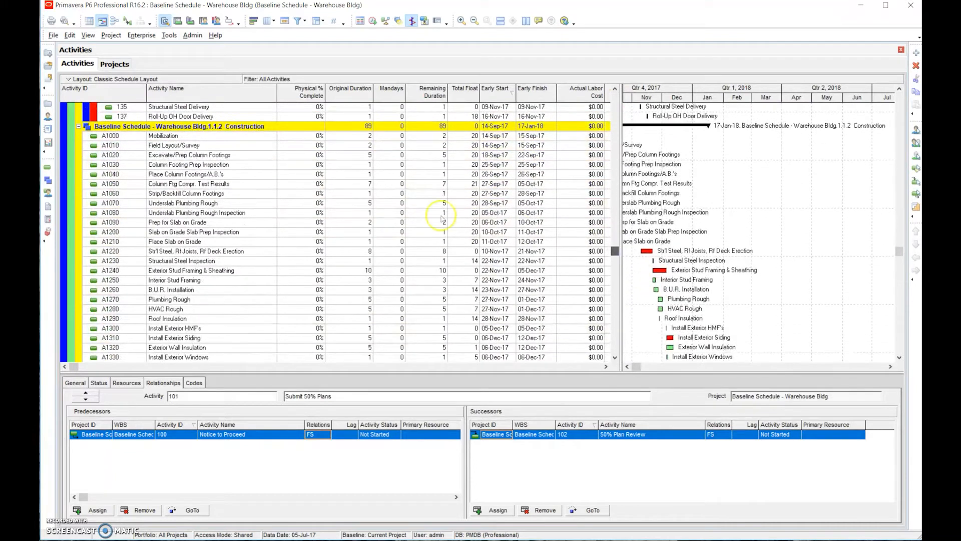
pyautogui.click(221, 175)
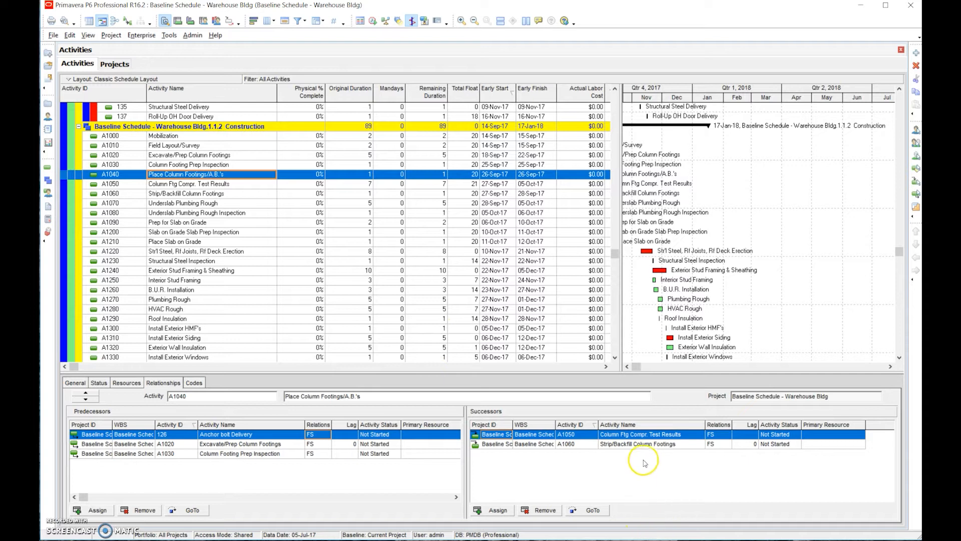
pyautogui.click(642, 444)
pyautogui.click(591, 510)
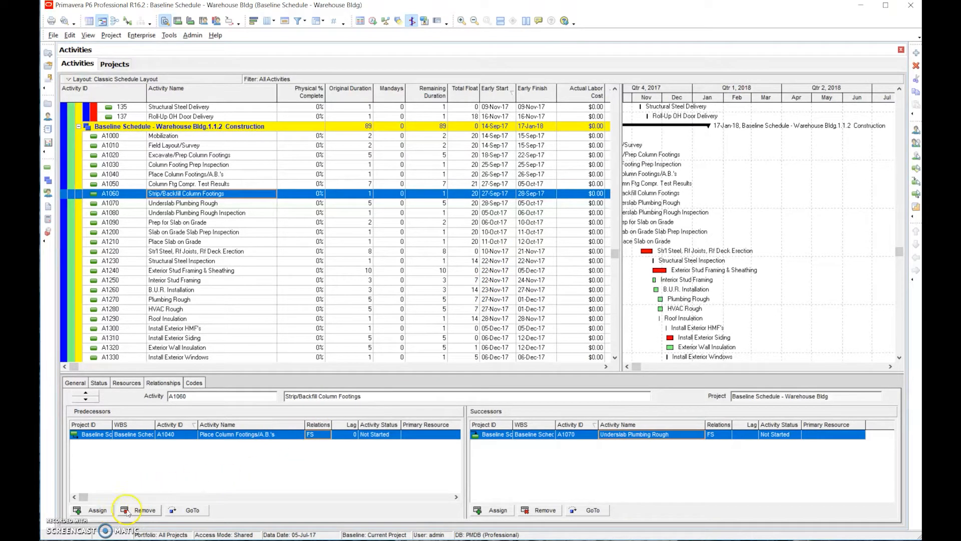
# Step: Open the project Prelim Schedule - Sample Project 10-10-2018
pyautogui.click(116, 65)
pyautogui.click(206, 144)
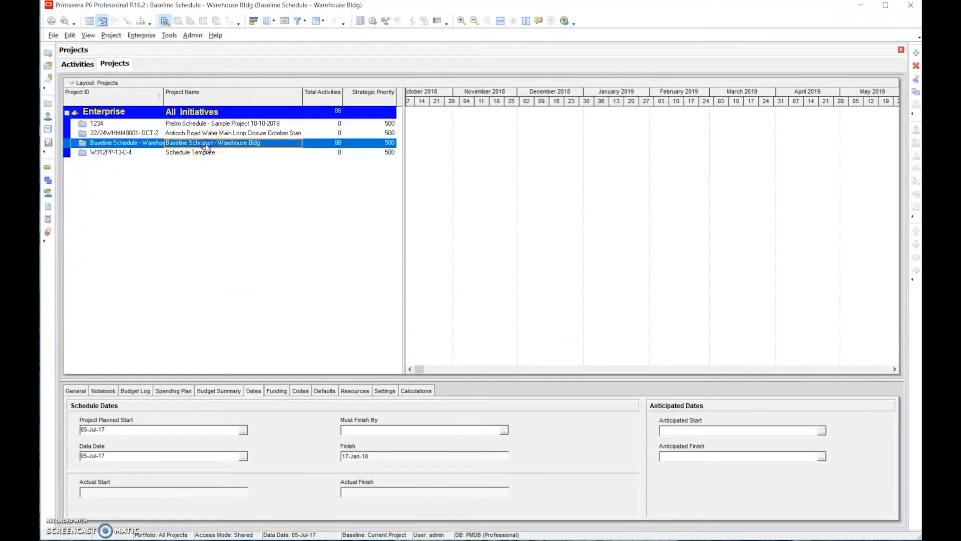
pyautogui.click(200, 125)
pyautogui.rightClick(202, 126)
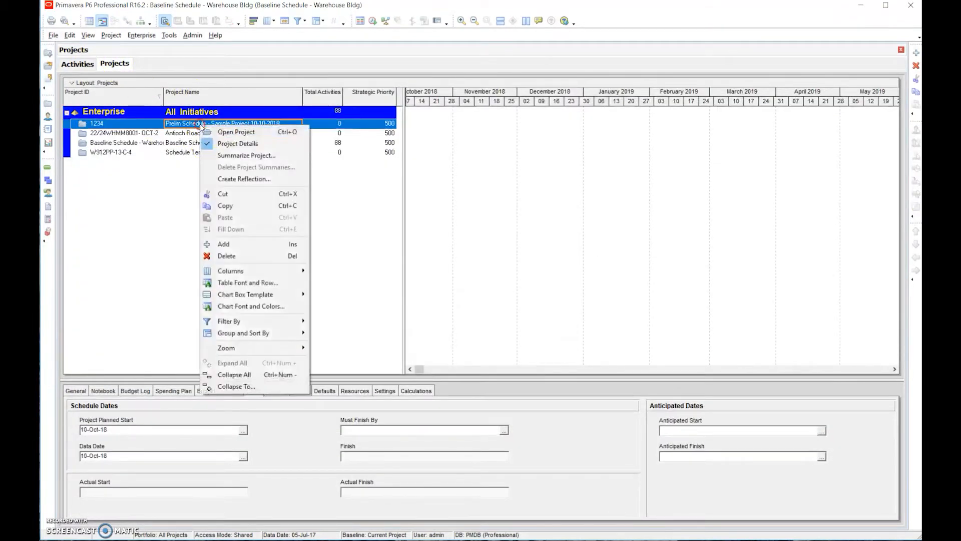
pyautogui.click(227, 132)
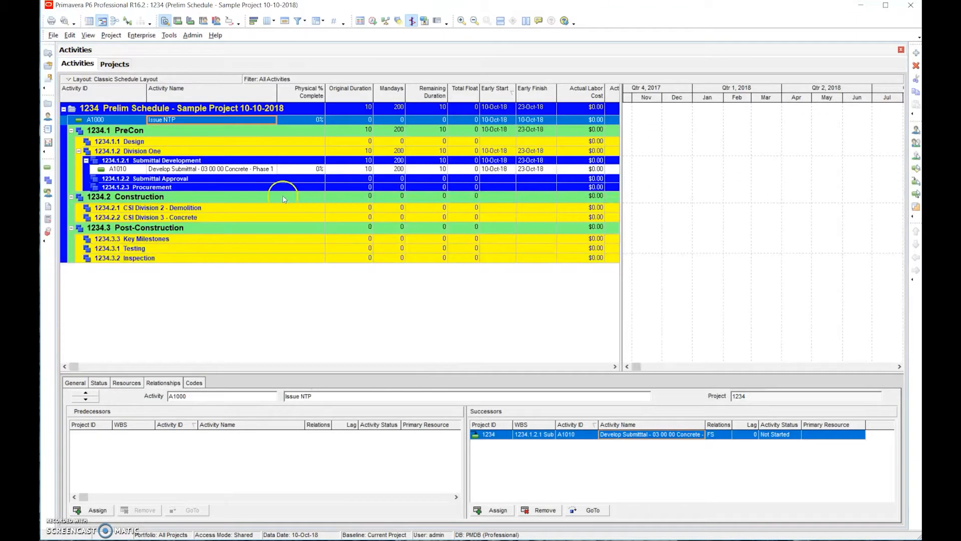
# Step: Remove the Issue NTP predecessor from activity A1010, Develop Submittal - 03 00 00 Concrete - Phase 1
pyautogui.click(209, 169)
pyautogui.click(146, 510)
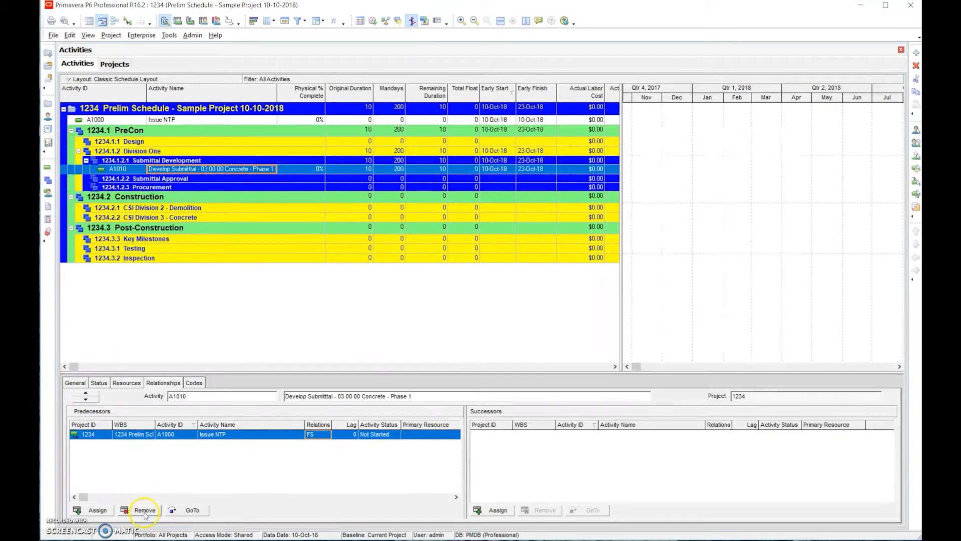
pyautogui.click(691, 419)
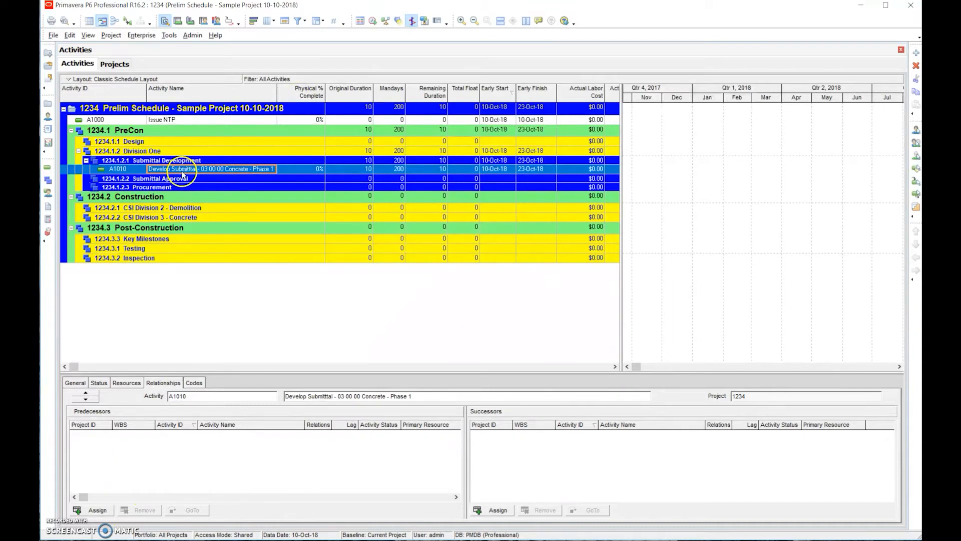
# Step: Assign A1000 Issue NTP as the predecessor of activity A1010 and close the assignment window
pyautogui.click(97, 508)
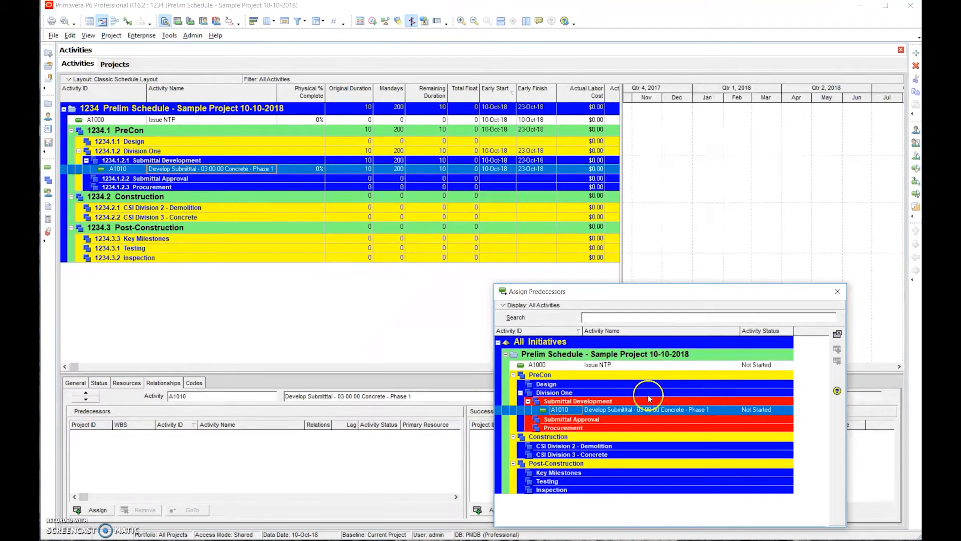
pyautogui.click(611, 369)
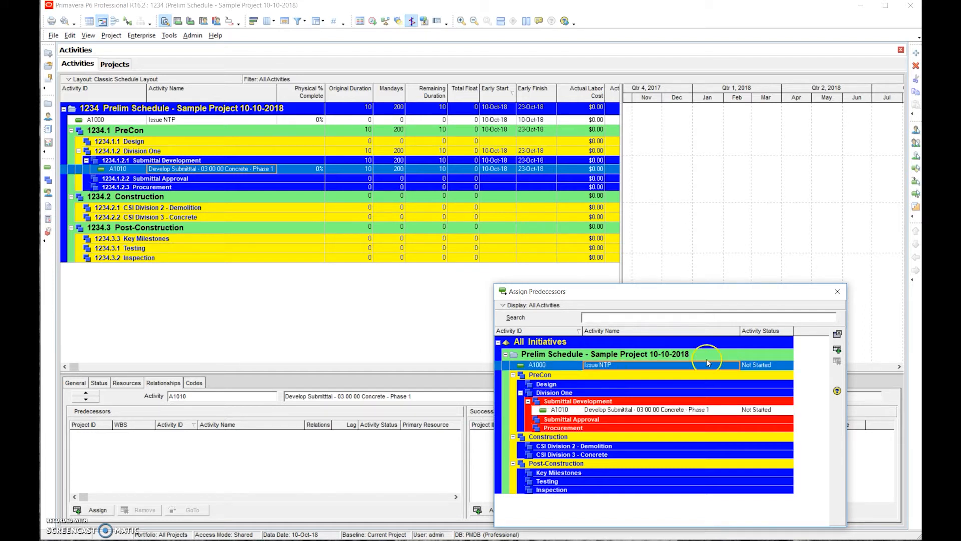
pyautogui.click(838, 349)
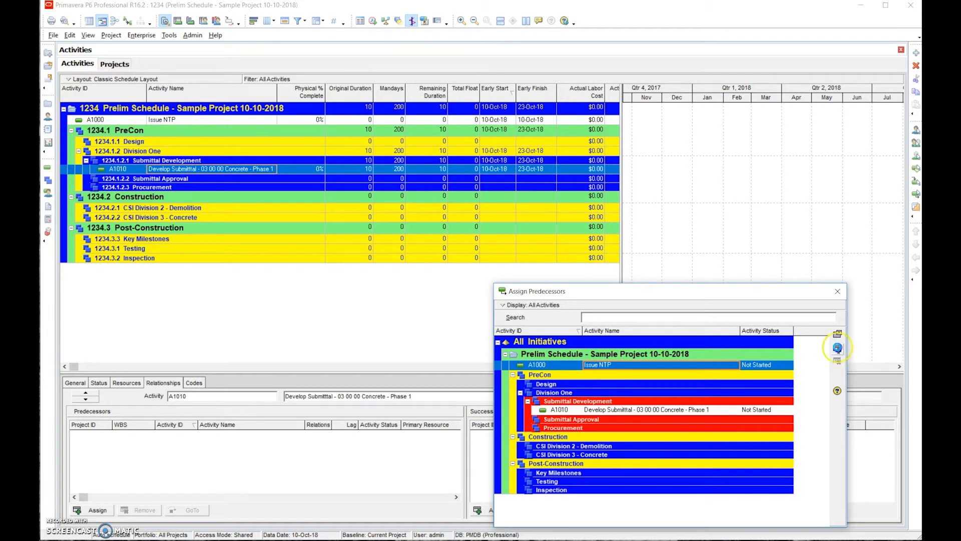
pyautogui.click(843, 290)
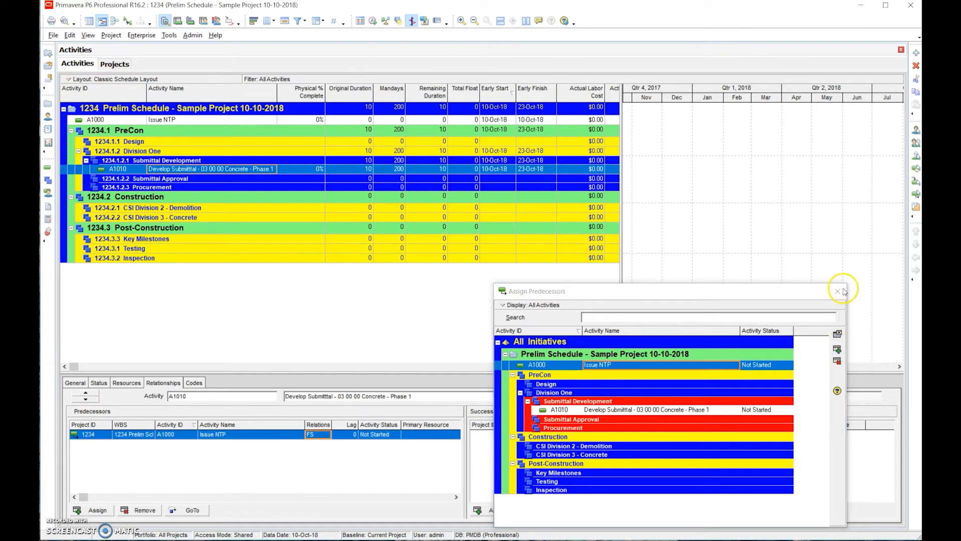
# Step: Examine the relationship type options for A1010's Issue NTP predecessor, leaving it as FS
pyautogui.click(318, 434)
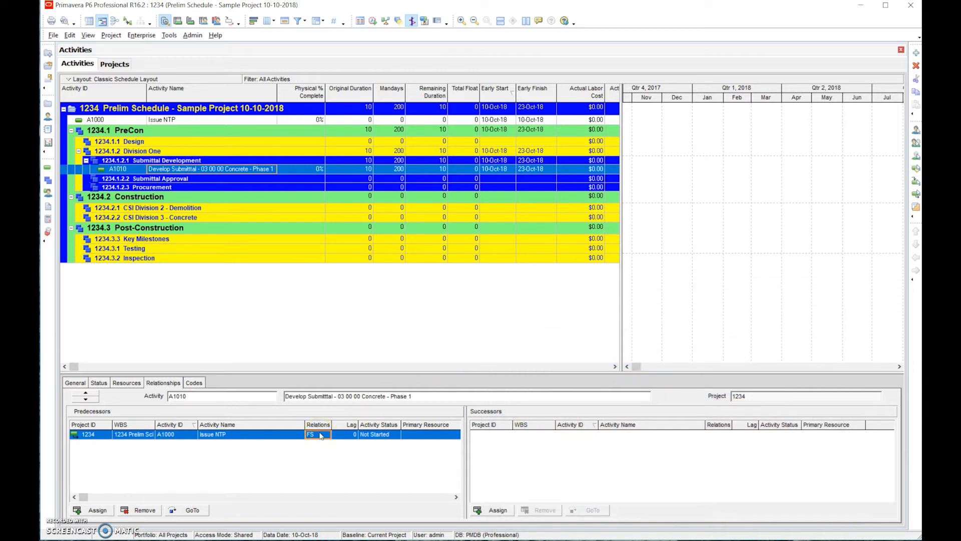
pyautogui.click(320, 435)
pyautogui.click(316, 462)
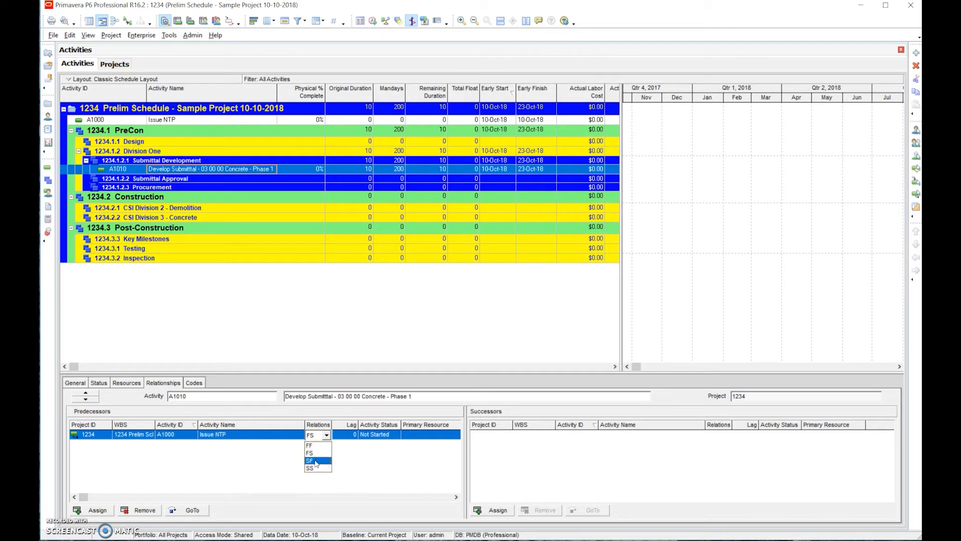
pyautogui.click(346, 457)
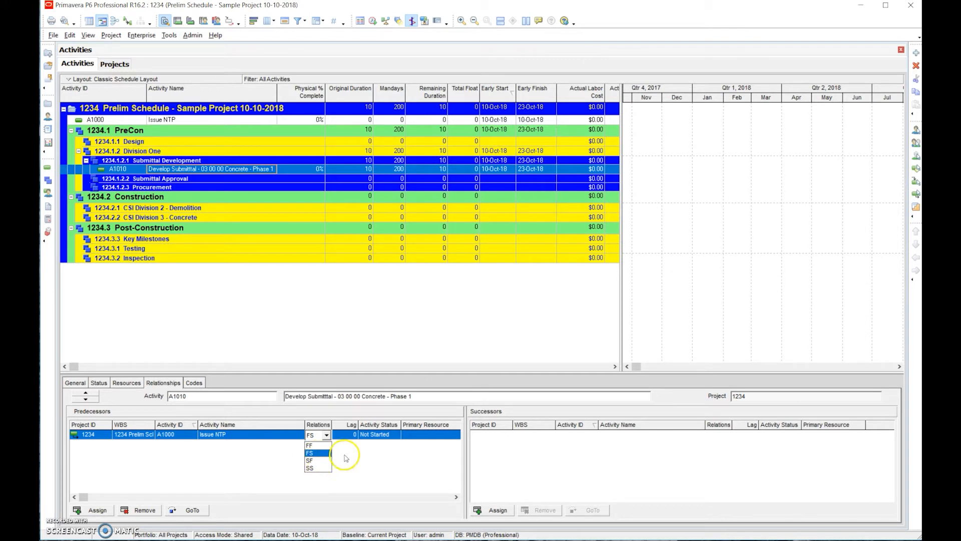
pyautogui.click(386, 454)
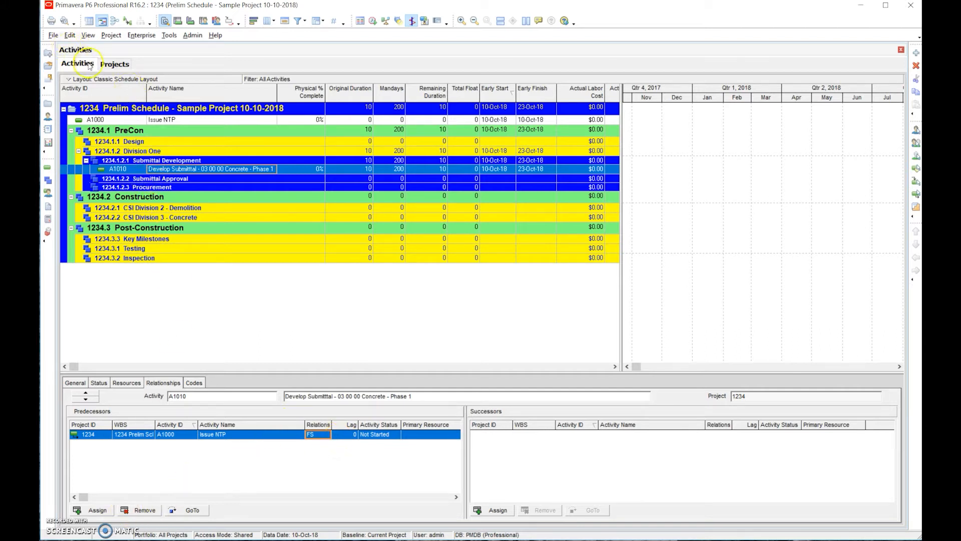
# Step: Open the project Baseline Schedule - Warehouse Bldg
pyautogui.click(113, 64)
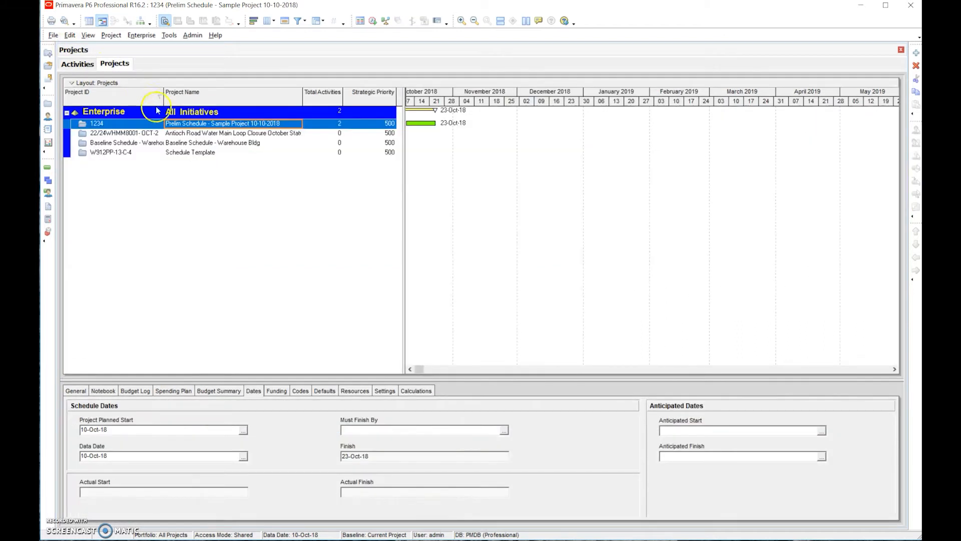
pyautogui.click(199, 144)
pyautogui.rightClick(196, 144)
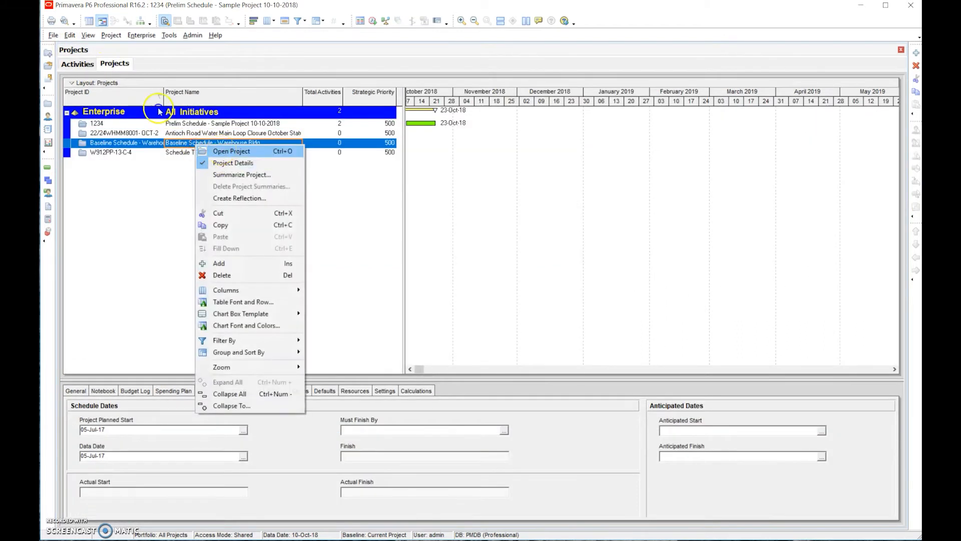
pyautogui.click(223, 151)
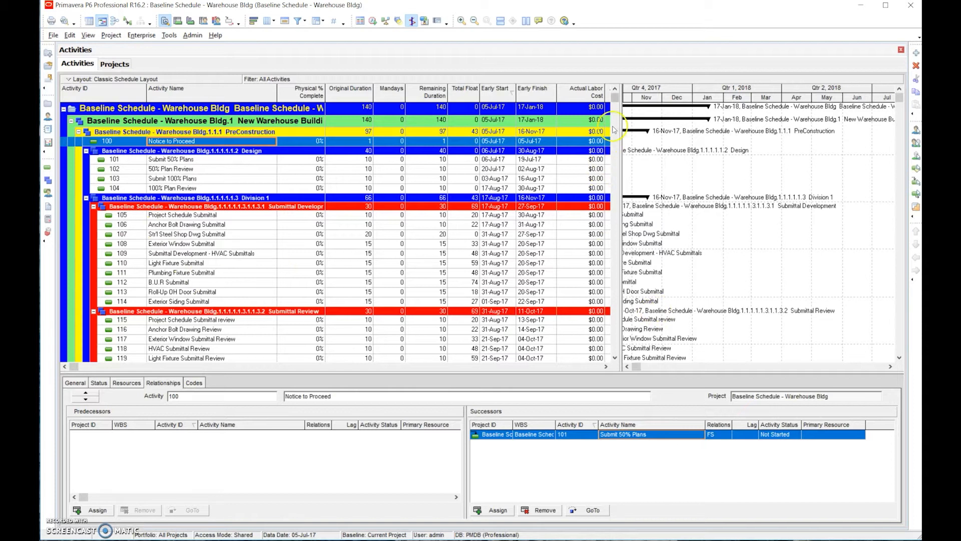
# Step: Start assigning predecessors to A1060 Strip/Backfill Column Footings, search the available activities for "f" and "se", and clear the search
pyautogui.moveTo(615, 100); pyautogui.dragTo(626, 199)
pyautogui.scroll(-3, 626, 199)
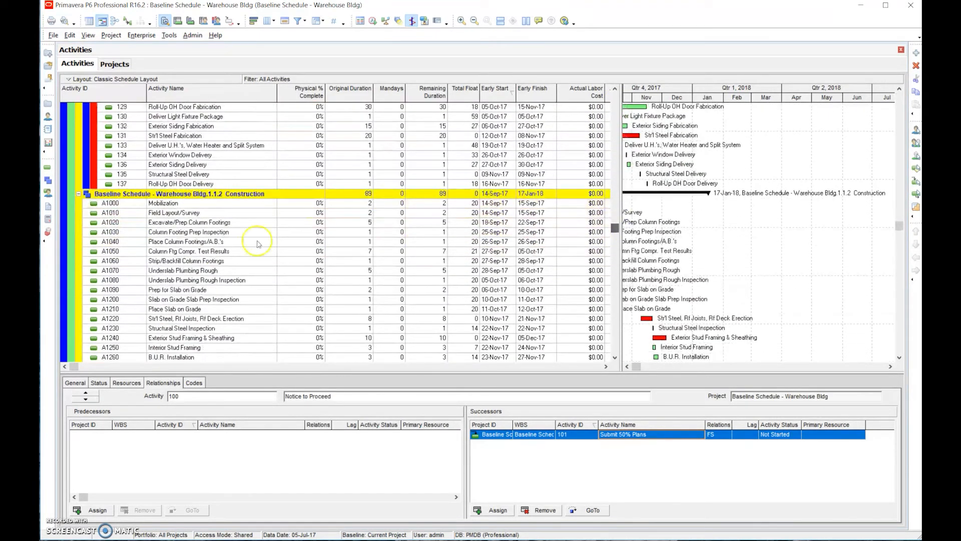
pyautogui.click(195, 261)
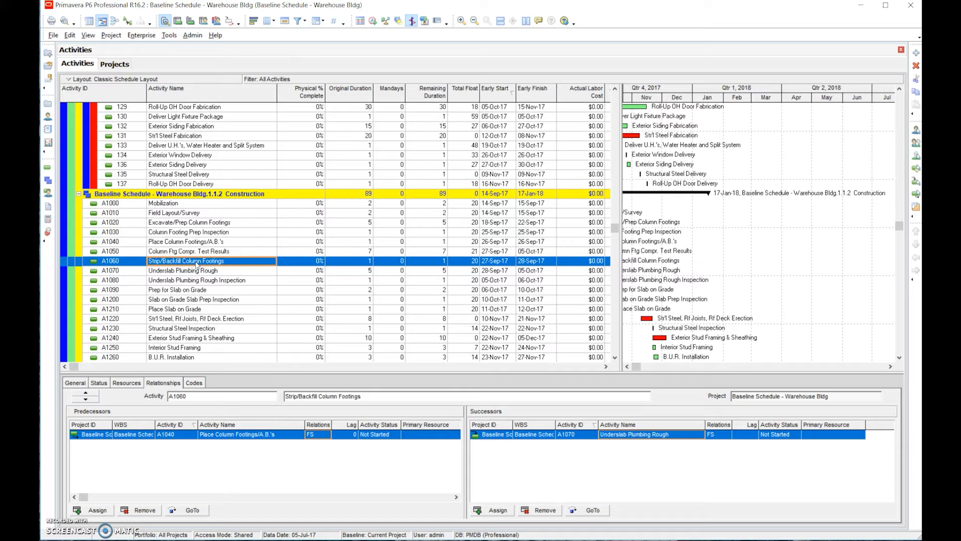
pyautogui.click(98, 510)
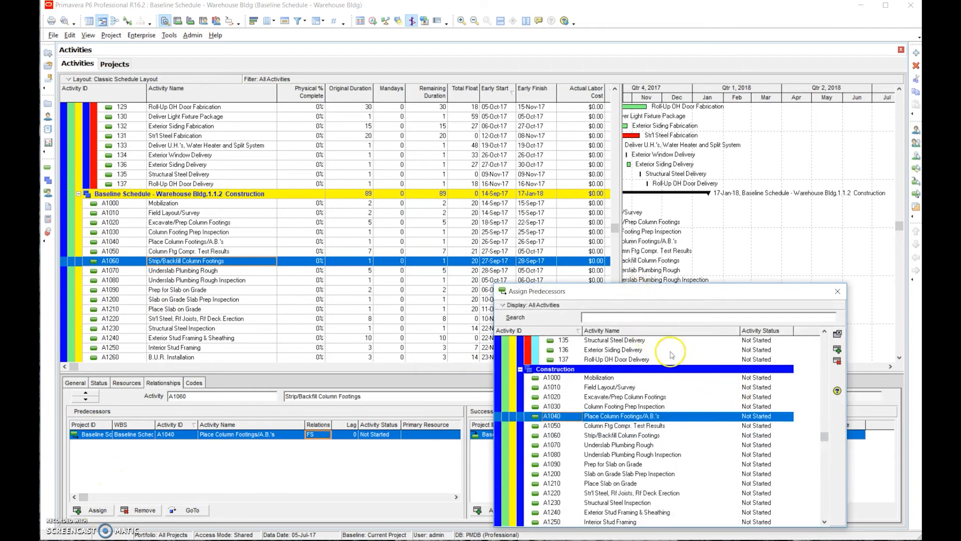
pyautogui.write('f')
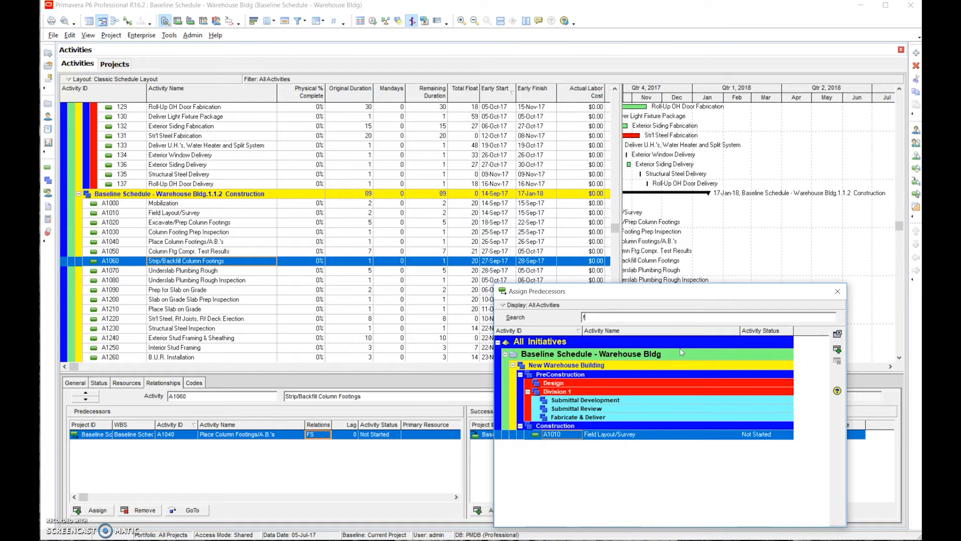
pyautogui.press('BackSpace')
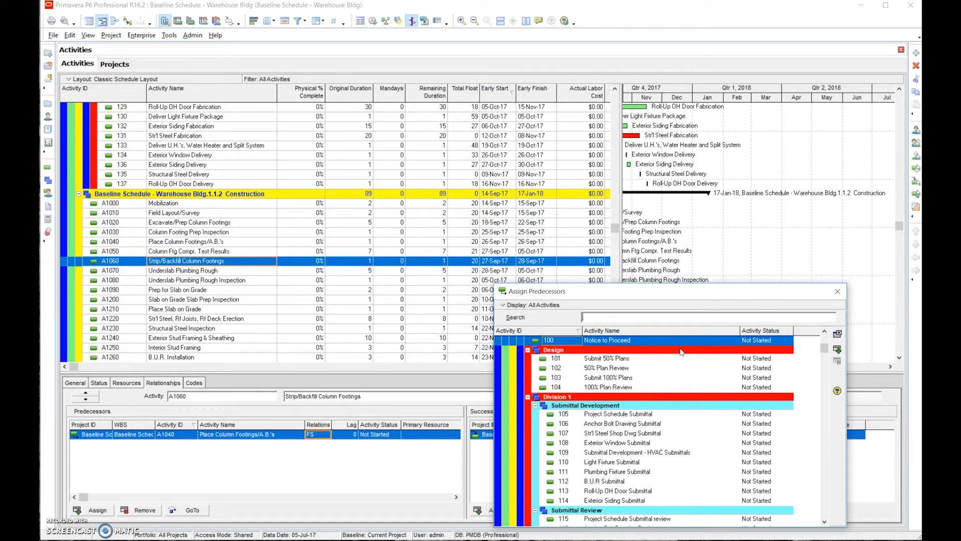
pyautogui.write('se')
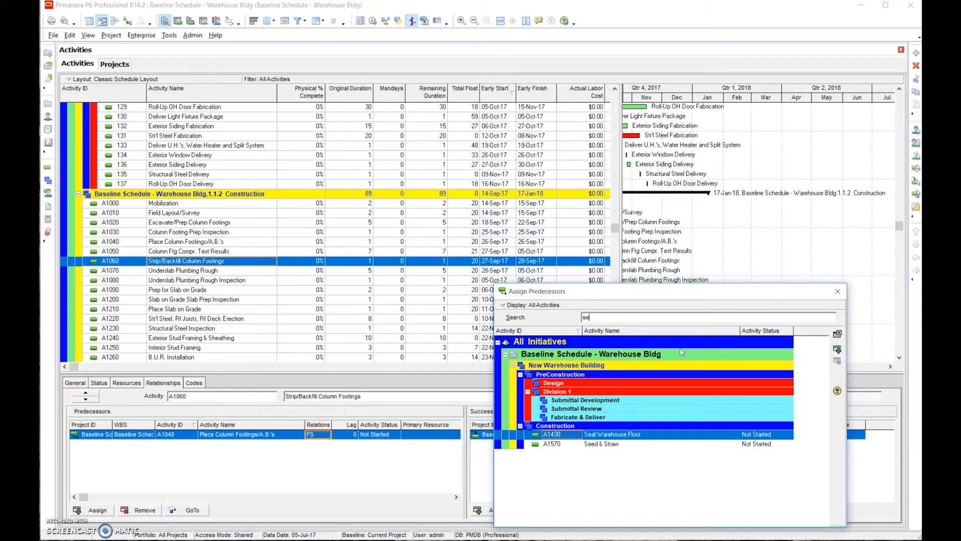
pyautogui.press('BackSpace')
pyautogui.press('BackSpace')
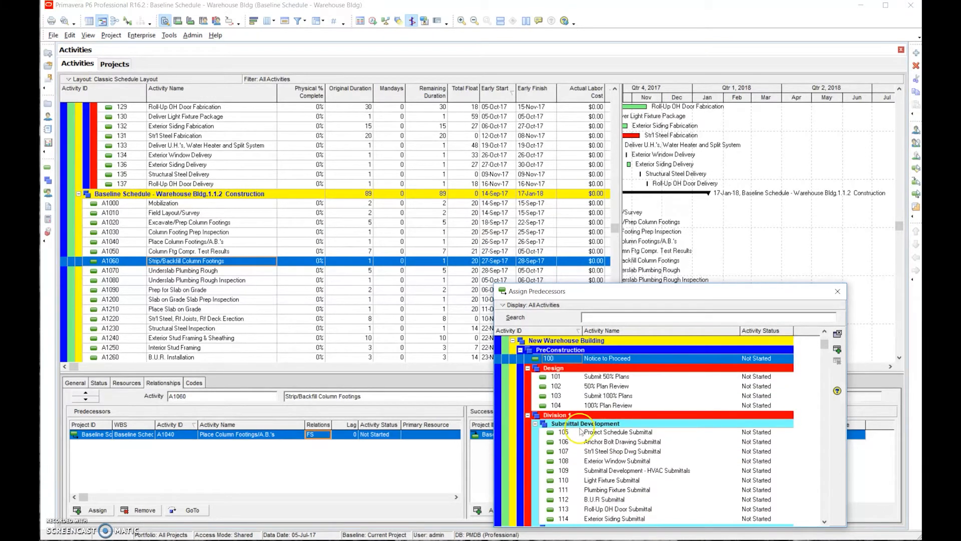
# Step: Collapse the PreConstruction and Construction groups in the predecessor list, and expand Construction again
pyautogui.click(520, 350)
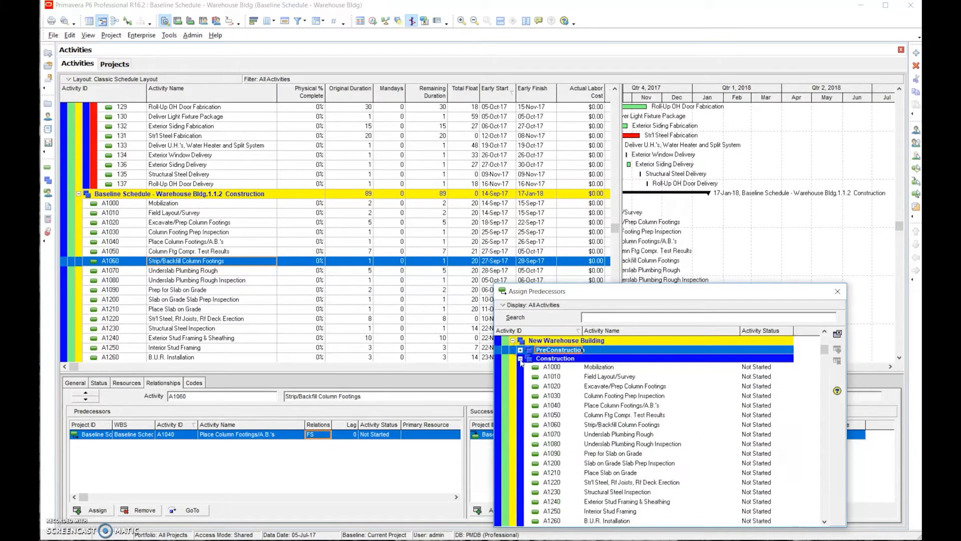
pyautogui.click(521, 358)
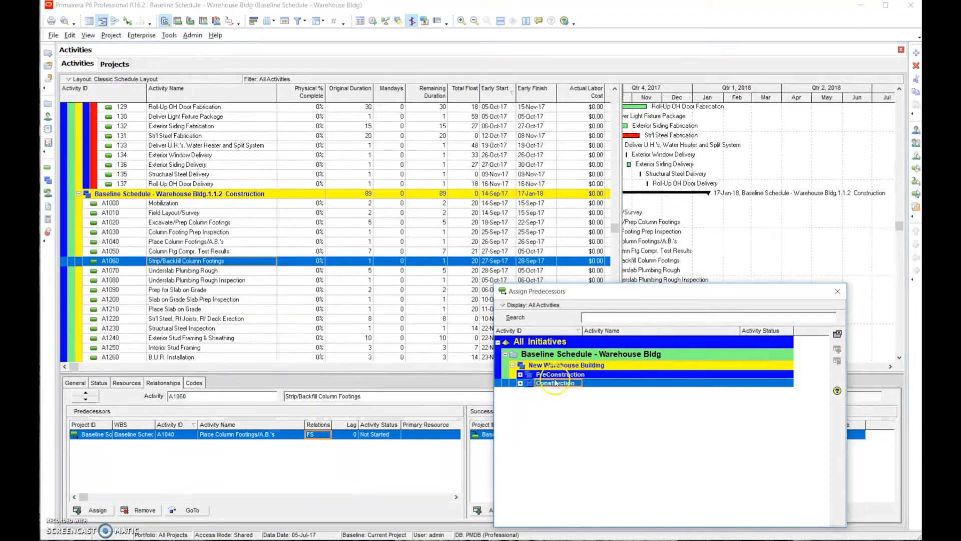
pyautogui.click(520, 383)
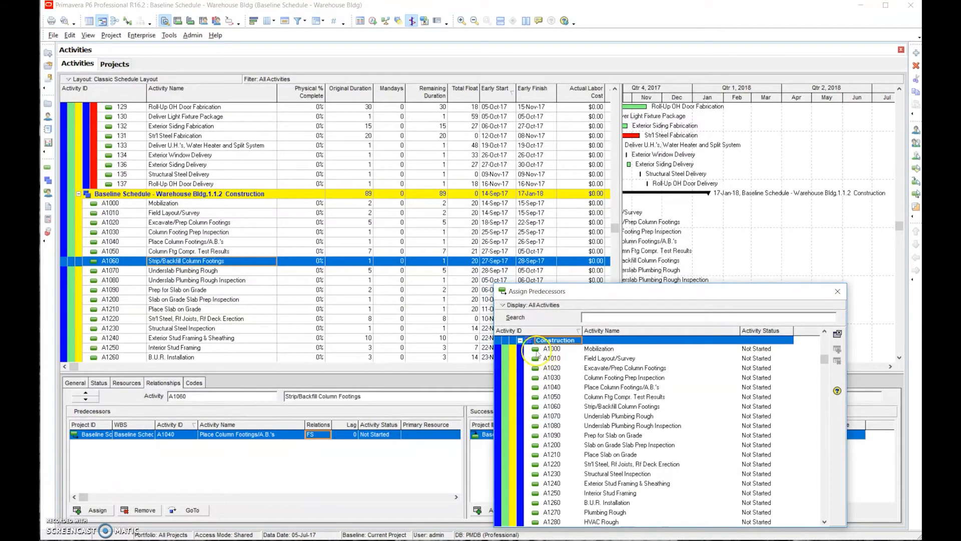
# Step: Search the available predecessors for "a100", clear the search and close the window without assigning anything
pyautogui.click(611, 318)
pyautogui.write('a100')
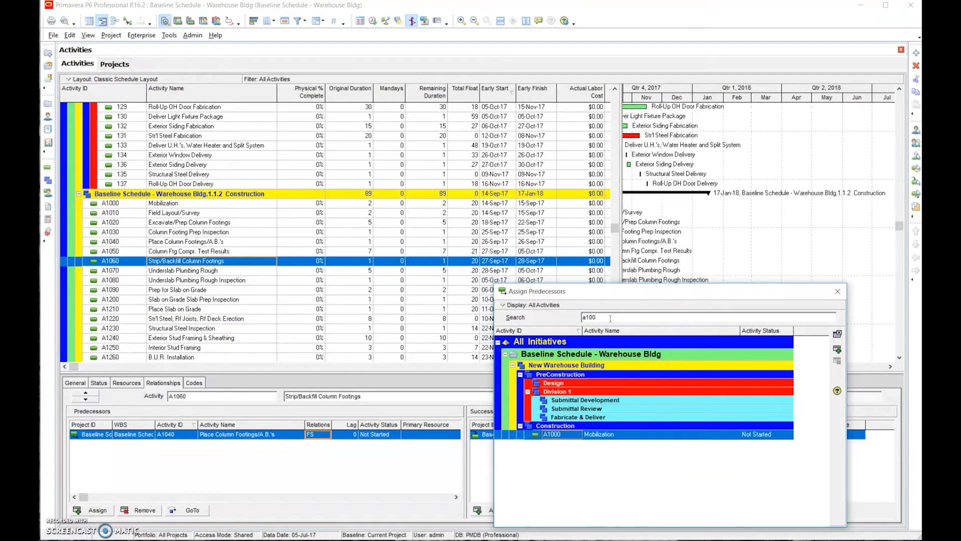
pyautogui.press('BackSpace')
pyautogui.press('BackSpace')
pyautogui.press('BackSpace')
pyautogui.press('BackSpace')
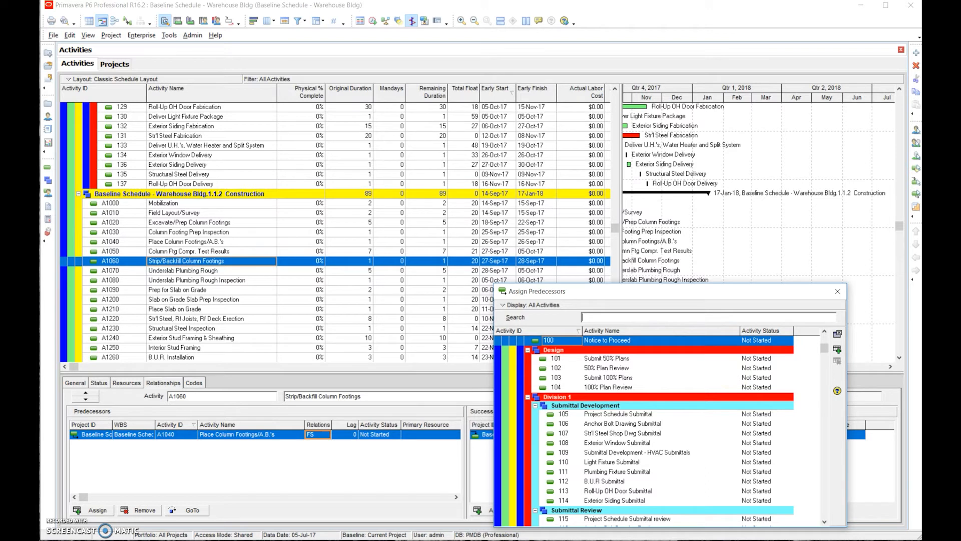
pyautogui.click(837, 292)
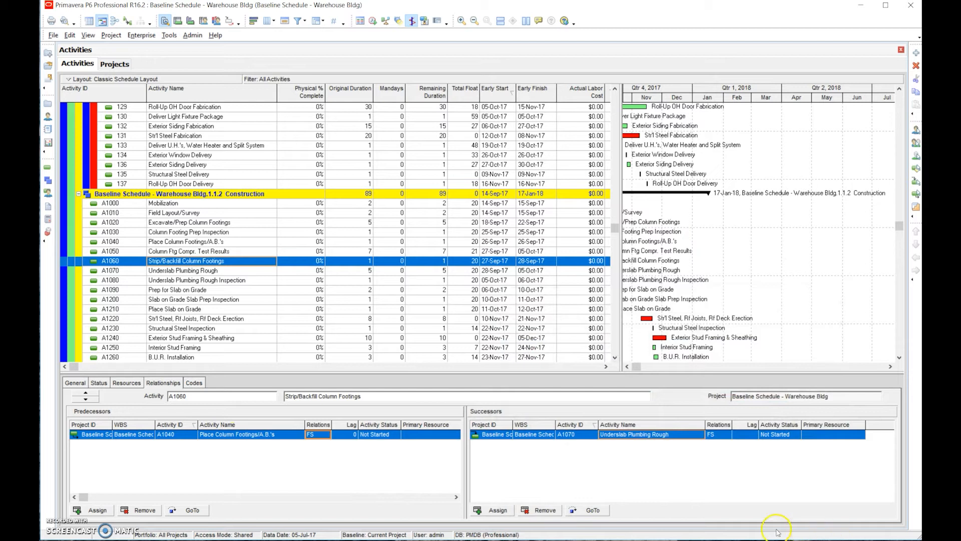
# Step: Go to the predecessor Place Column Footings/A.B.'s and back to its successor Strip/Backfill Column Footings
pyautogui.click(189, 510)
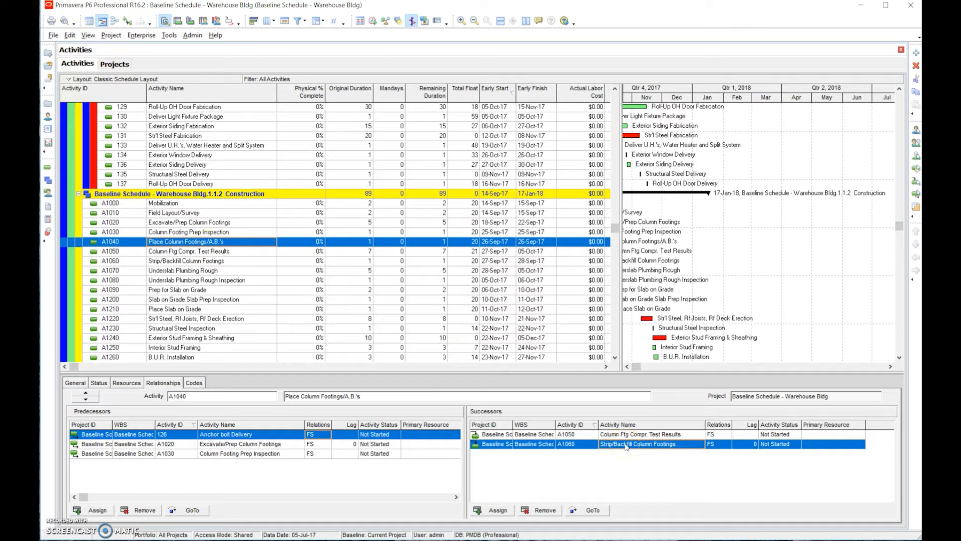
pyautogui.click(594, 511)
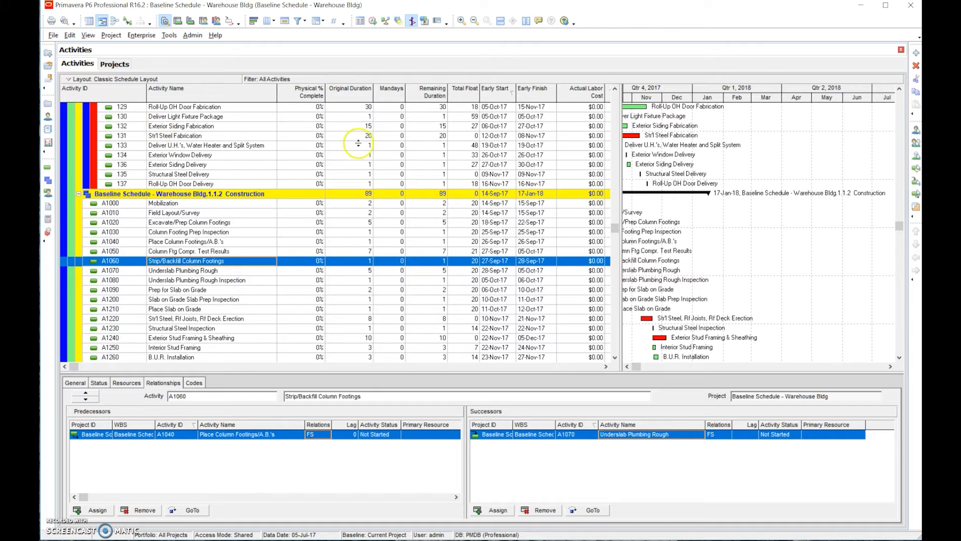
# Step: Check the relationships of activity 100 Notice to Proceed and the schedule dates of the Baseline Schedule - Warehouse Bldg project
pyautogui.moveTo(615, 229); pyautogui.dragTo(615, 96)
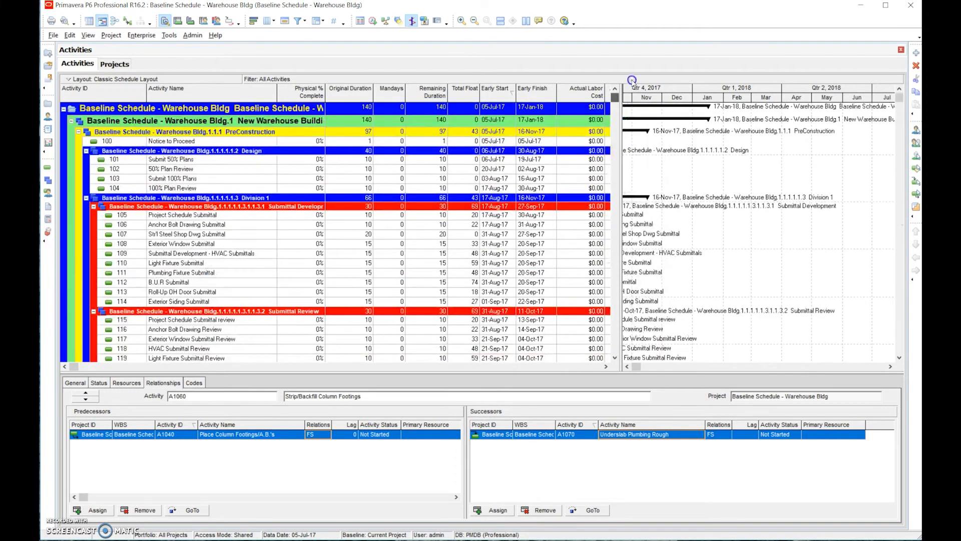
pyautogui.click(243, 141)
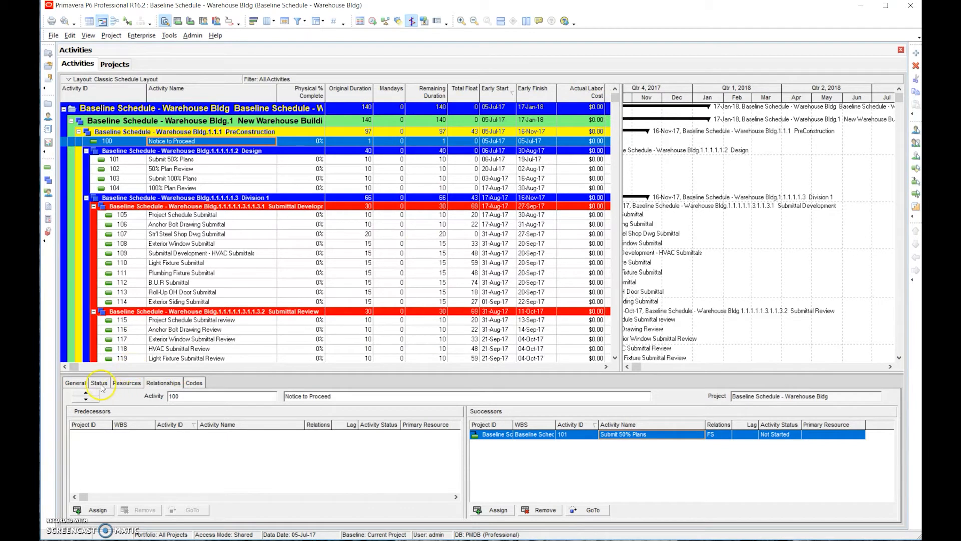
pyautogui.click(113, 64)
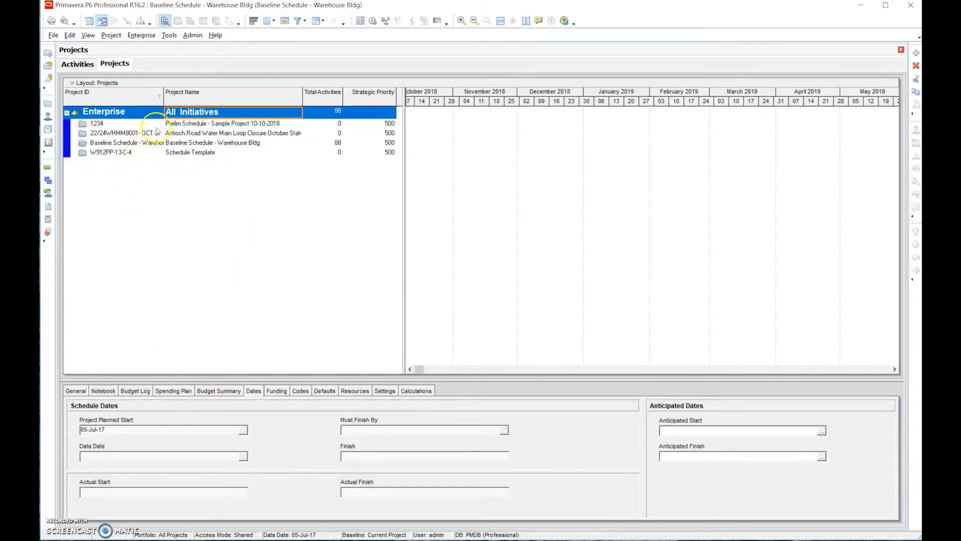
pyautogui.click(194, 143)
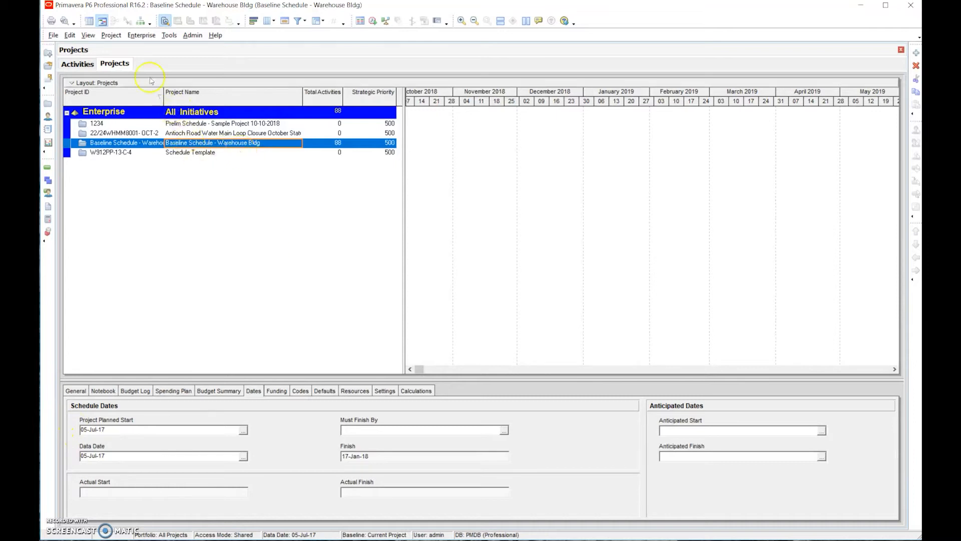
pyautogui.click(81, 66)
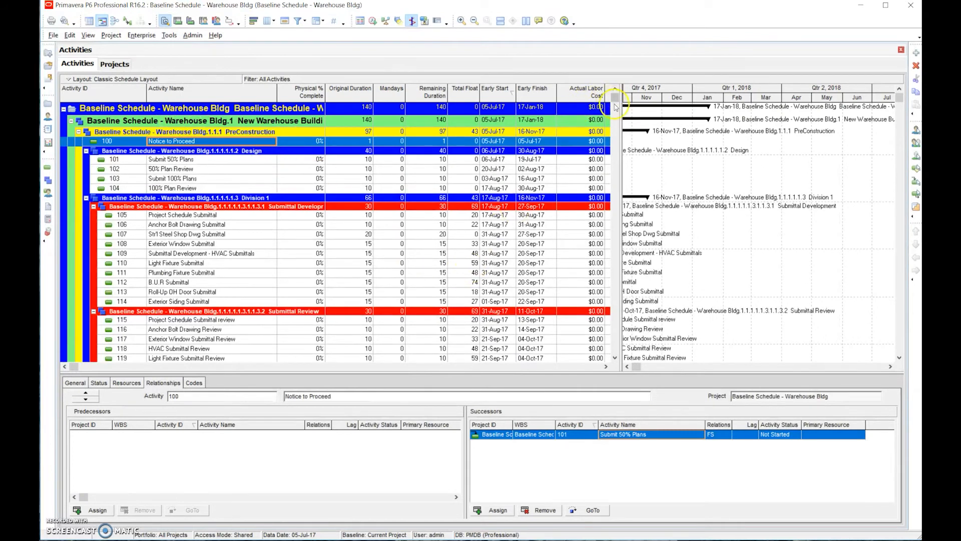
# Step: Review the relationships and status constraints of A1590 C of O Inspection (CCD), including the available primary constraint types
pyautogui.moveTo(614, 103); pyautogui.dragTo(632, 356)
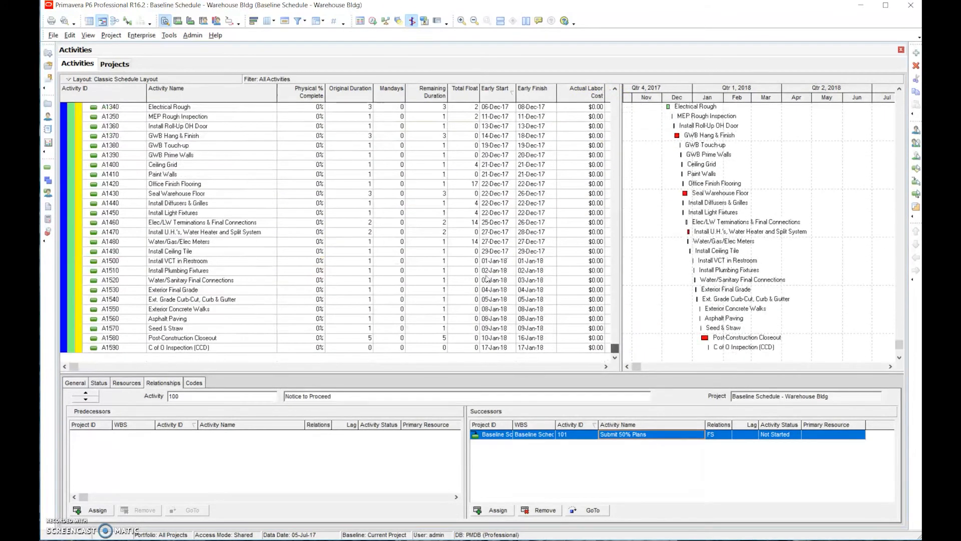
pyautogui.click(237, 348)
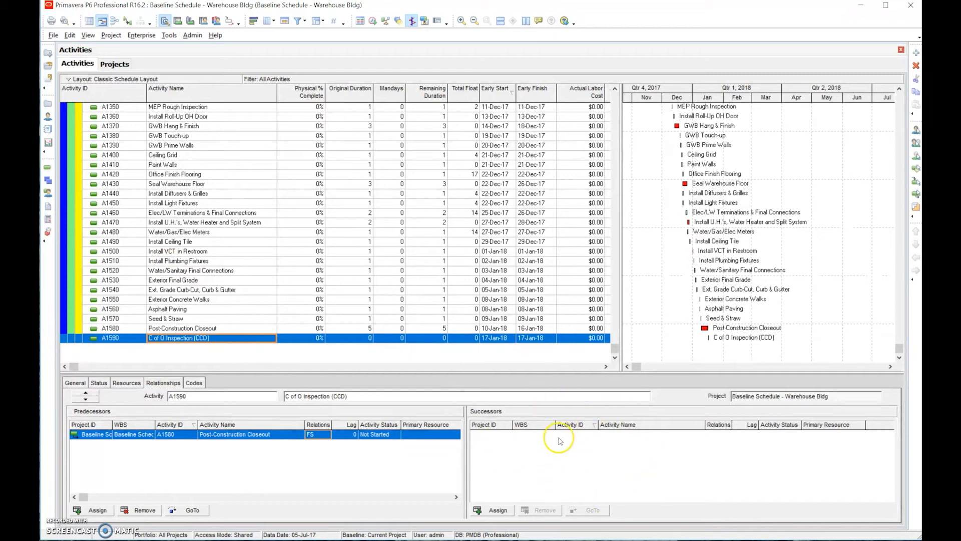
pyautogui.click(99, 383)
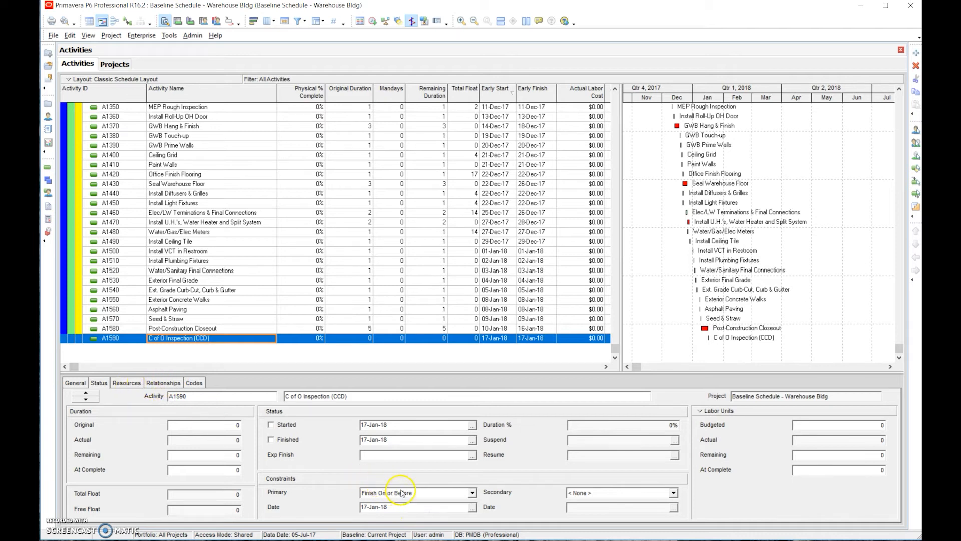
pyautogui.click(472, 493)
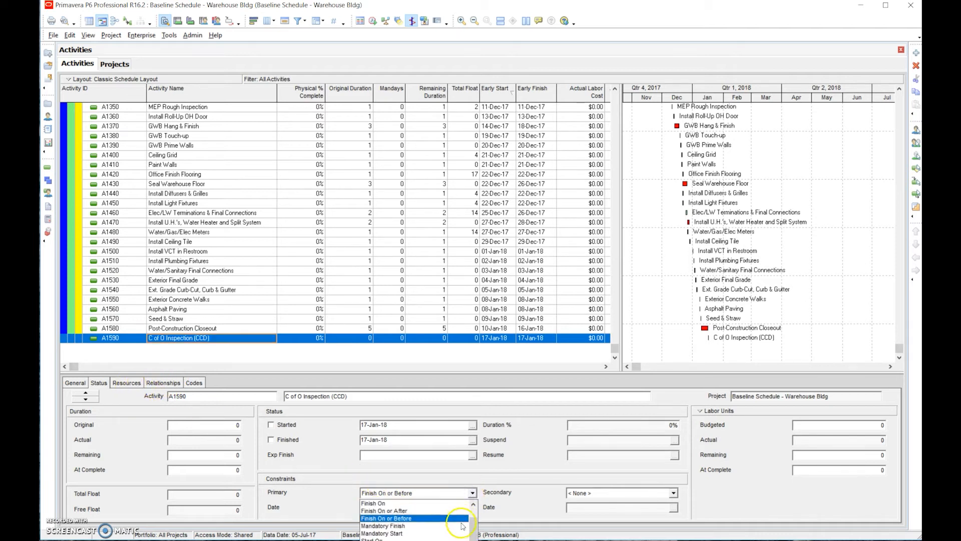
pyautogui.click(465, 476)
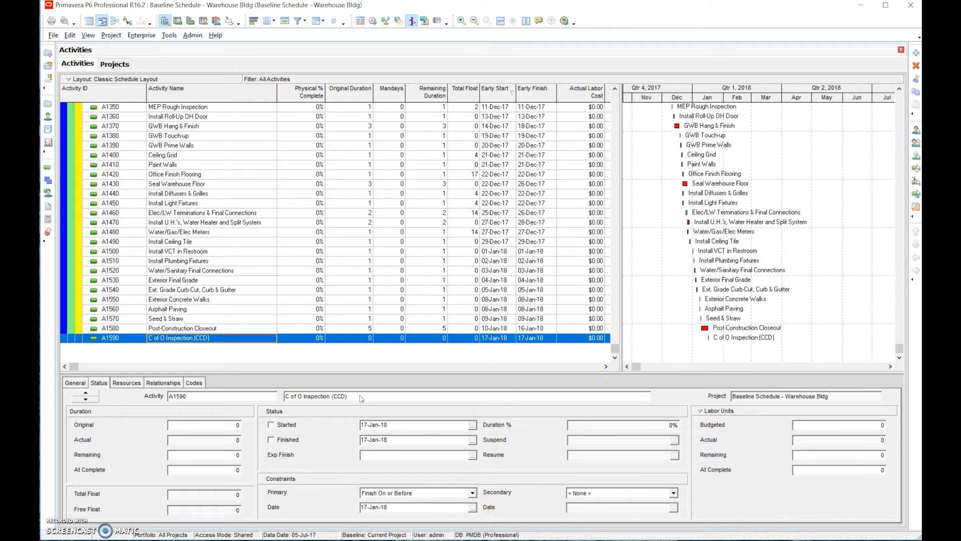
# Step: Set the primary constraint date of C of O Inspection (CCD) to 03-Jan-18, then restore it to 17-Jan-18
pyautogui.click(473, 508)
pyautogui.click(433, 366)
pyautogui.click(422, 488)
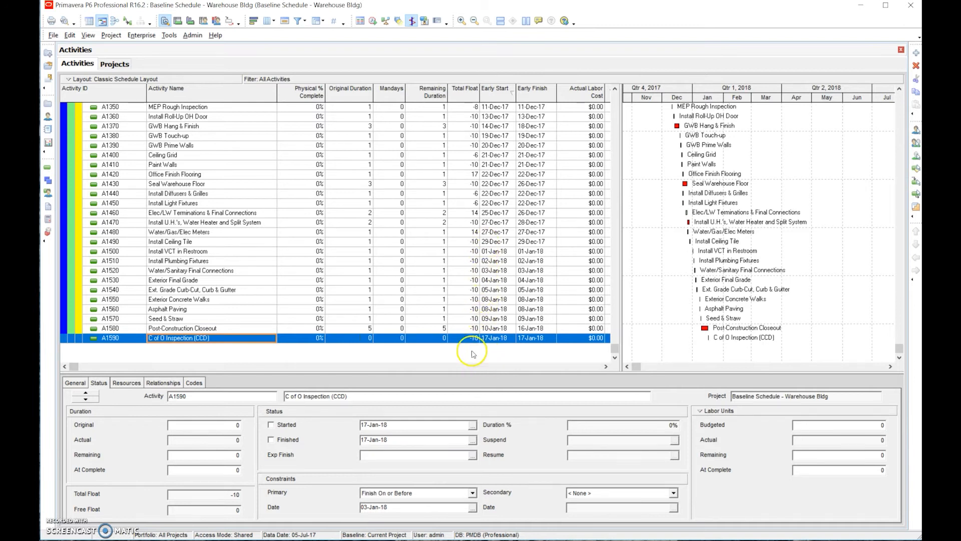
pyautogui.click(474, 508)
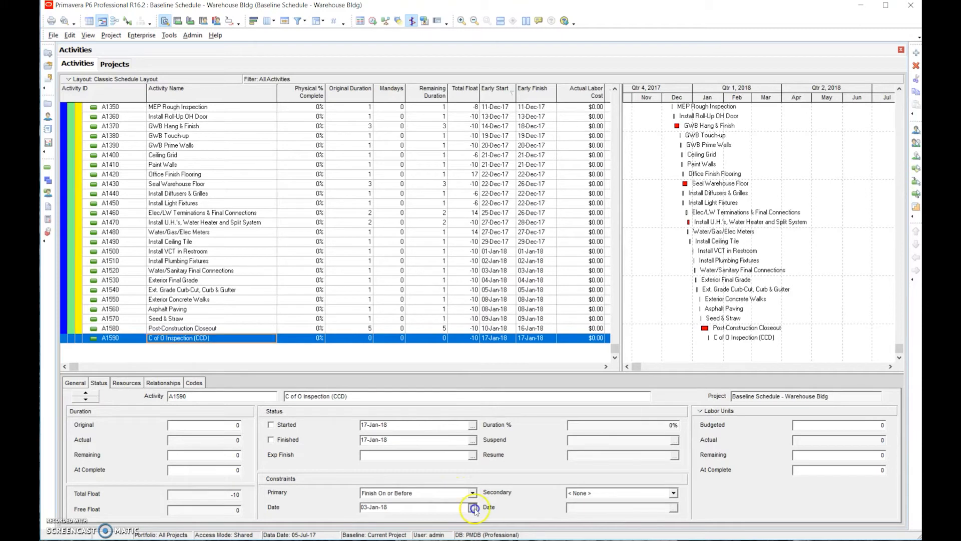
pyautogui.click(432, 399)
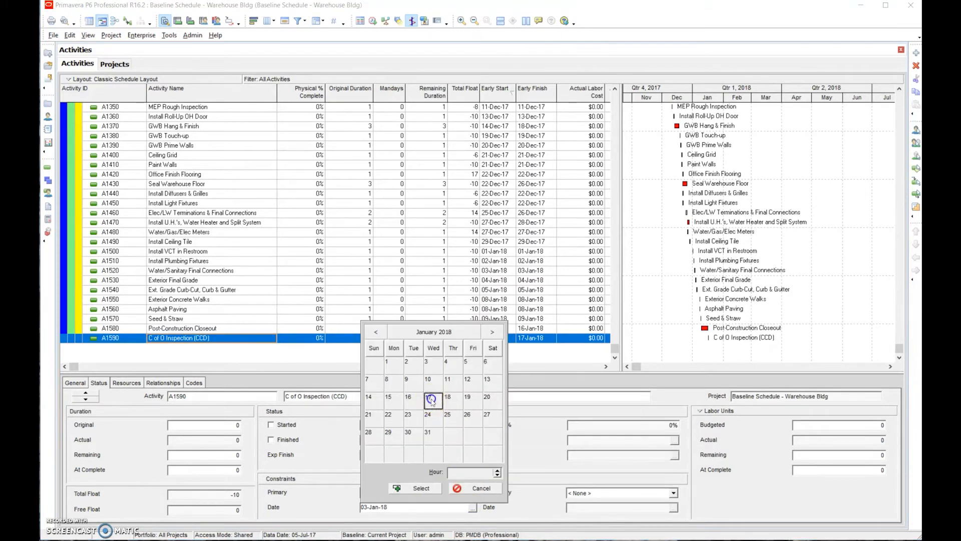
pyautogui.click(427, 488)
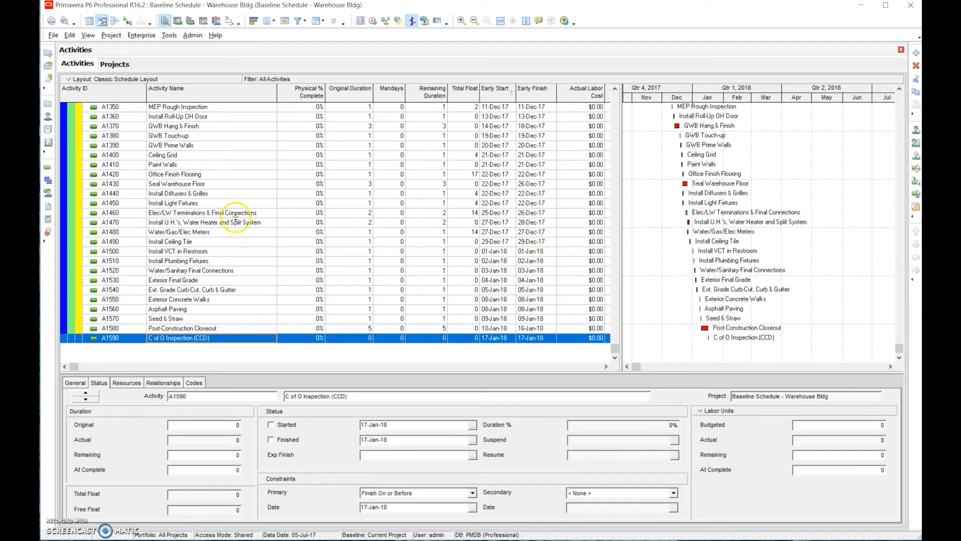
# Step: Examine the relationships of 109 Submittal Development - HVAC Submittals and 100 Notice to Proceed, with the Gantt chart at the project start
pyautogui.moveTo(611, 344); pyautogui.dragTo(595, 90)
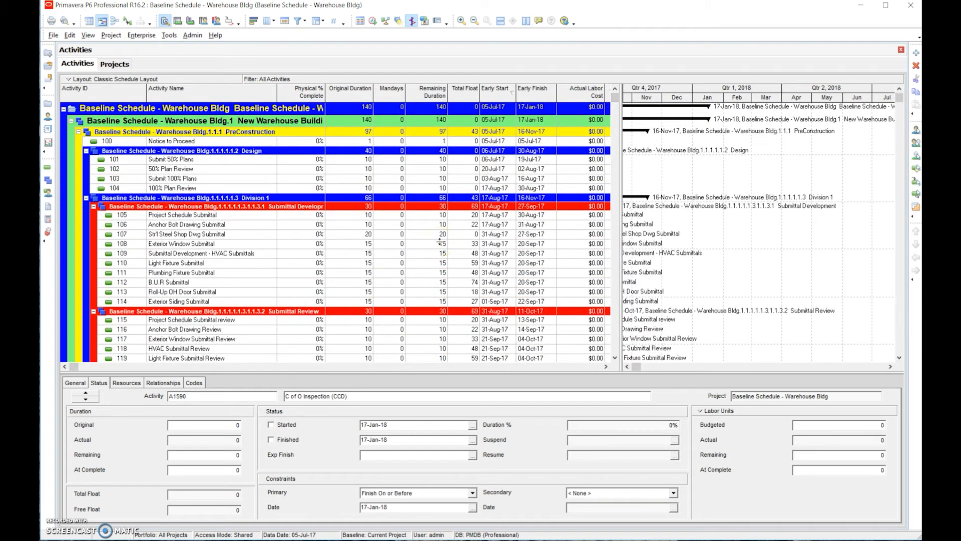
pyautogui.click(237, 258)
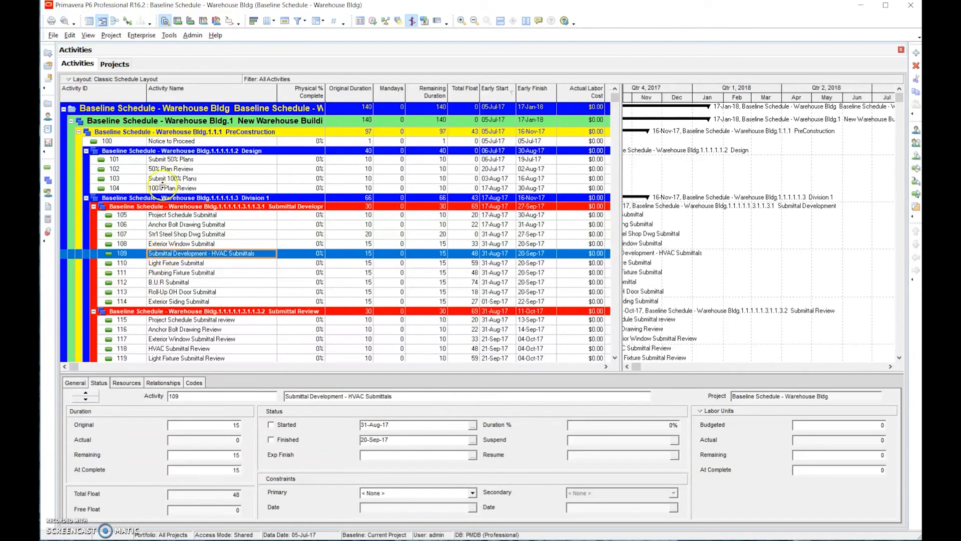
pyautogui.click(158, 383)
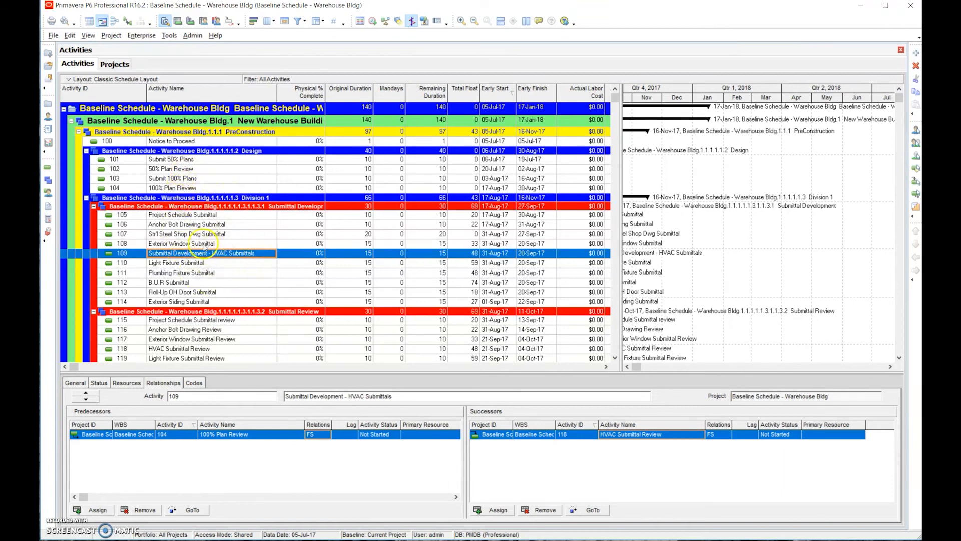
pyautogui.click(627, 366)
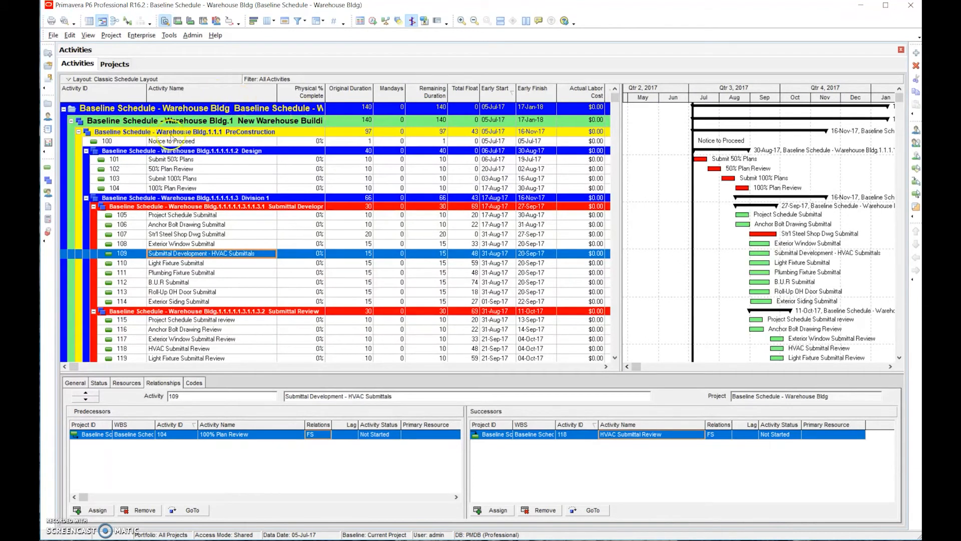
pyautogui.click(193, 143)
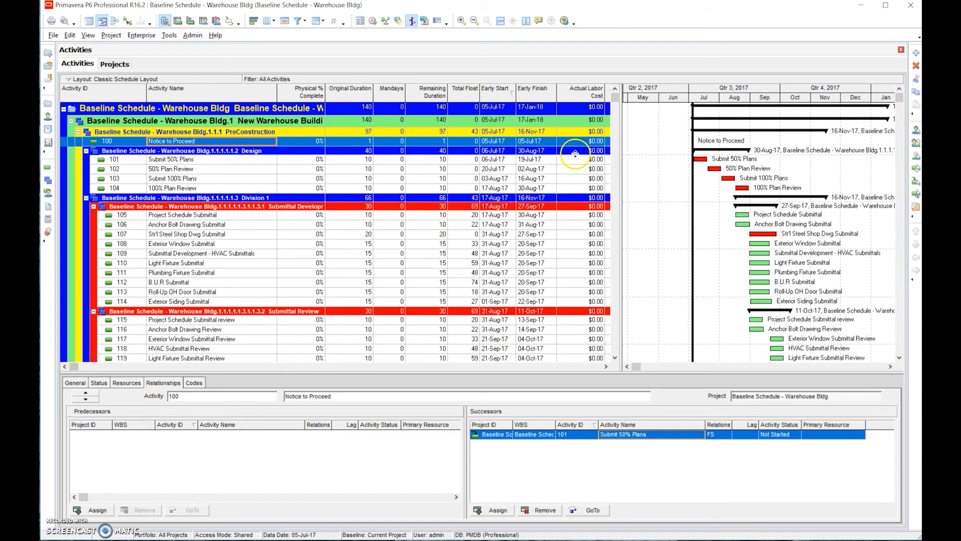
# Step: Display the status details of the final activity, A1590 C of O Inspection (CCD)
pyautogui.click(614, 99)
pyautogui.moveTo(614, 99); pyautogui.dragTo(436, 353)
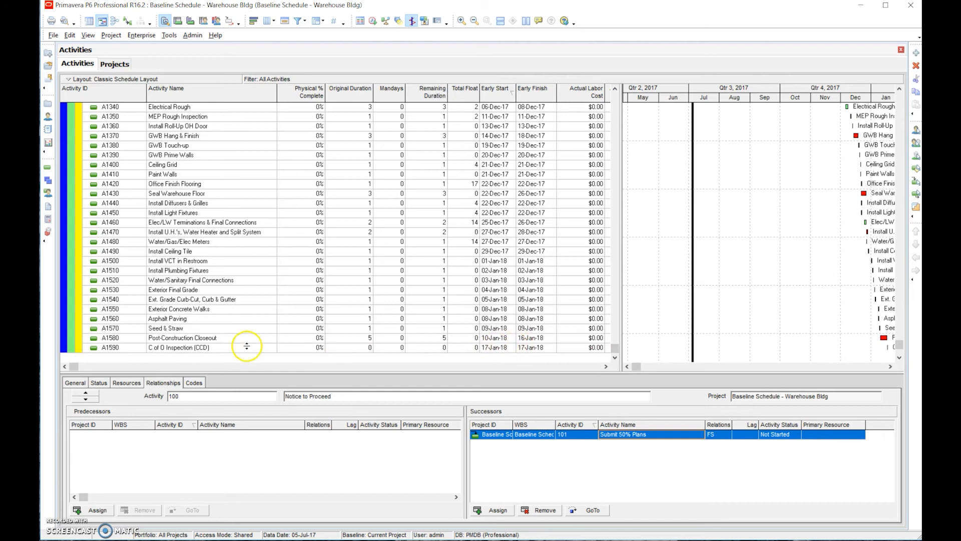
pyautogui.click(202, 348)
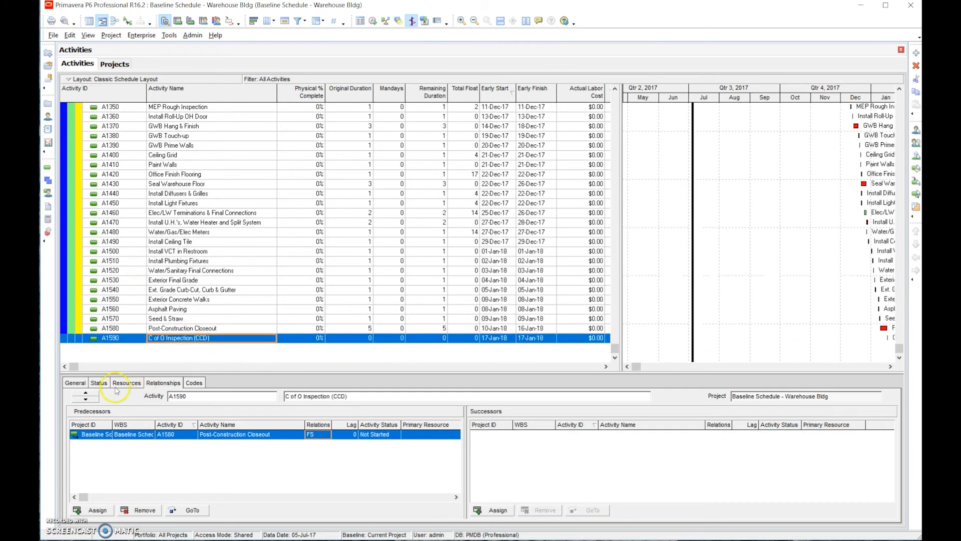
pyautogui.click(99, 383)
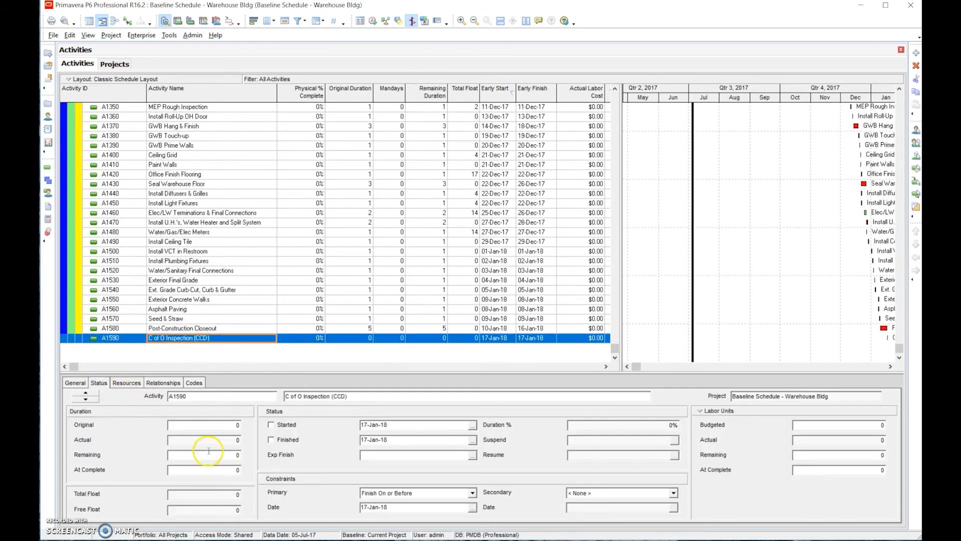
# Step: Try a Finish On or Before date of 03-Jan-18 on A1590 and return the date to 17-Jan-18
pyautogui.click(473, 508)
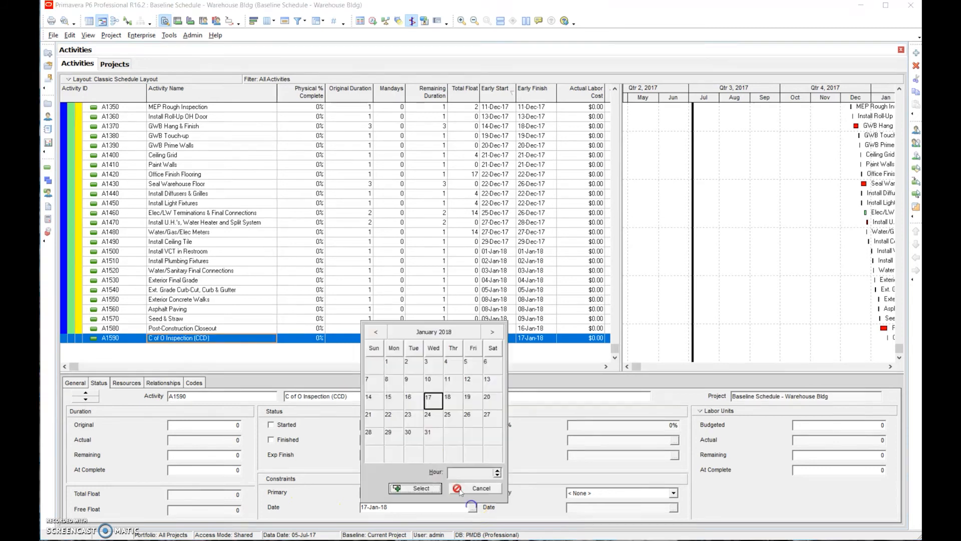
pyautogui.click(416, 488)
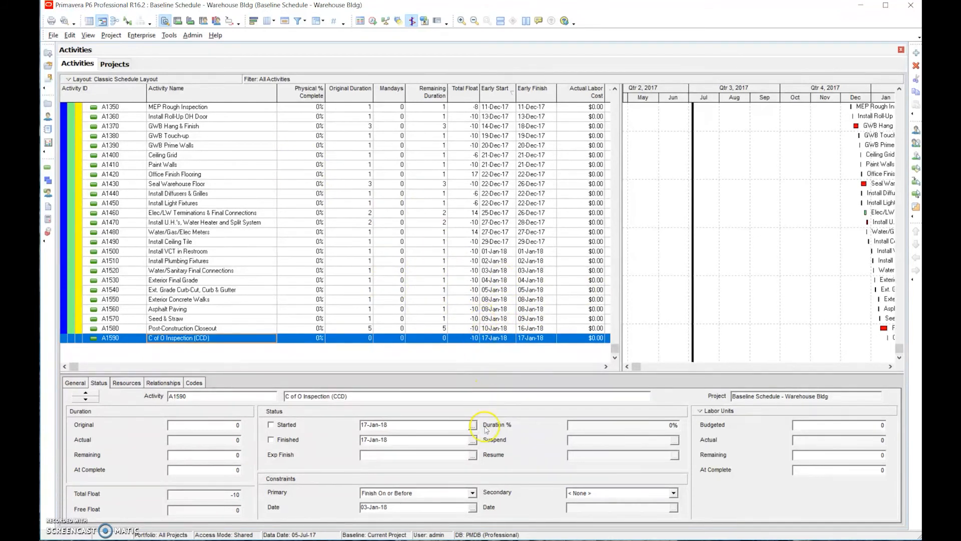
pyautogui.click(472, 509)
pyautogui.click(430, 405)
pyautogui.click(419, 489)
# Step: Review the bottom layout choices and the available Activity Details tabs, and show the relationships of A1590
pyautogui.click(88, 35)
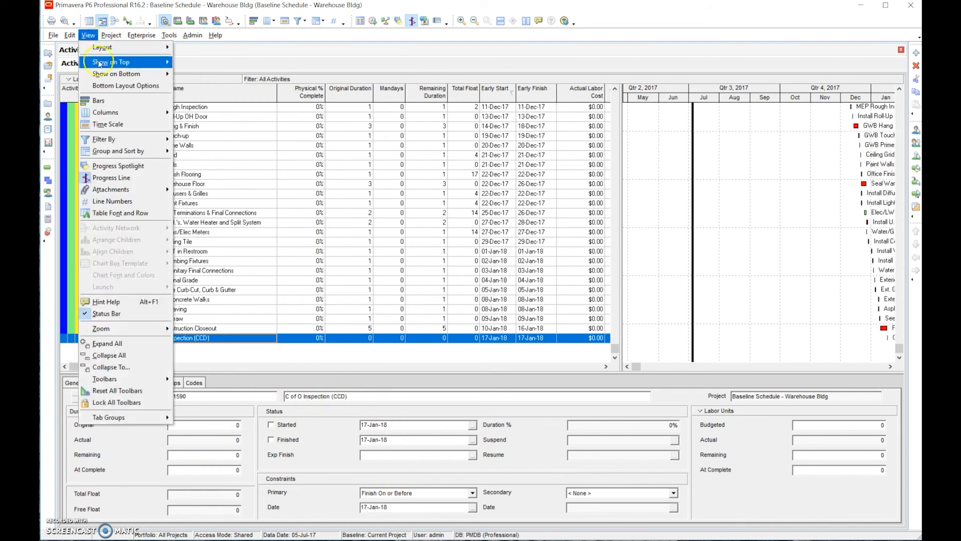
pyautogui.moveTo(108, 76)
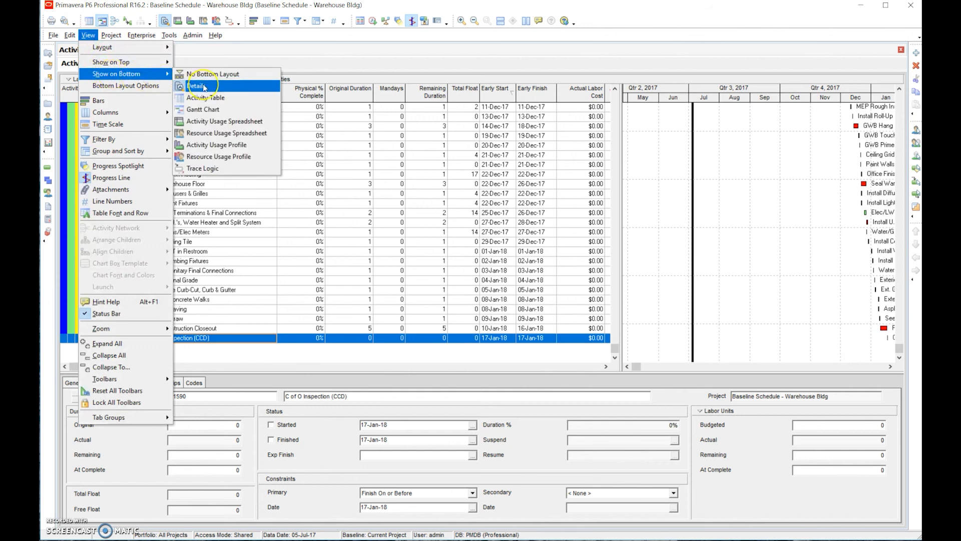
pyautogui.click(474, 386)
pyautogui.rightClick(238, 381)
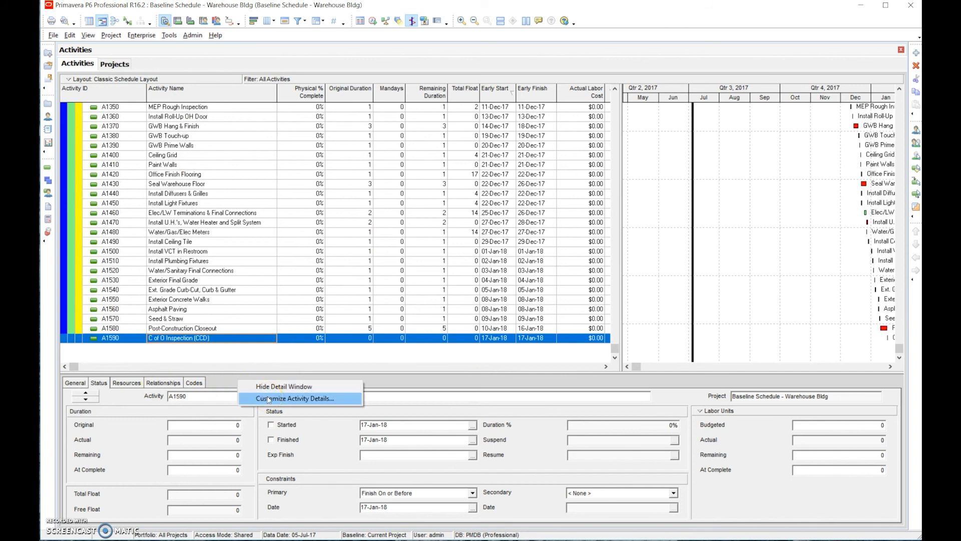
pyautogui.click(268, 399)
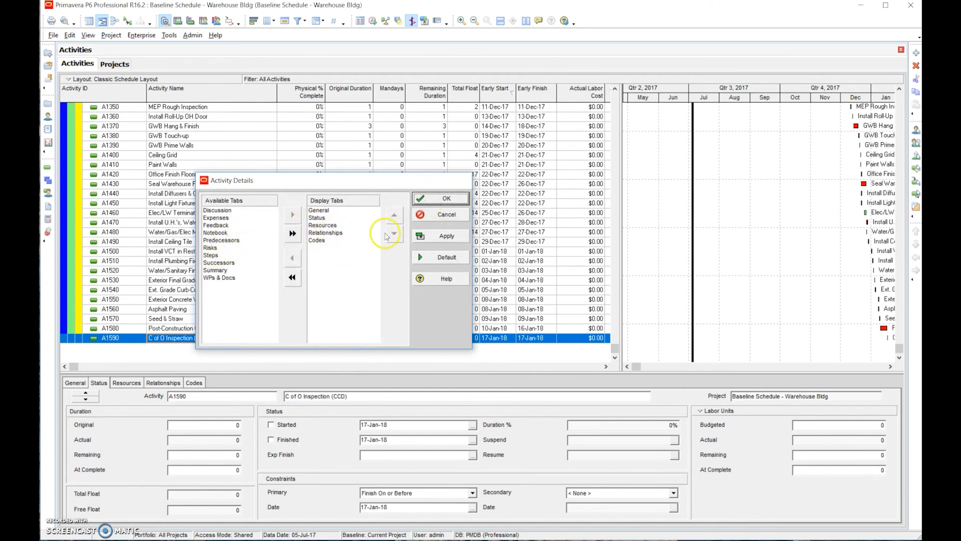
pyautogui.press('Return')
pyautogui.click(163, 383)
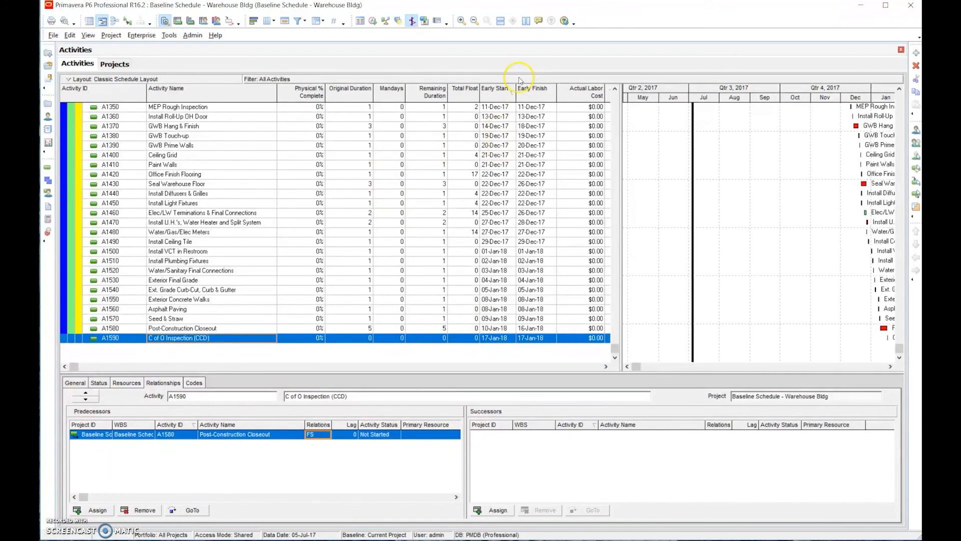
# Step: Sort the activities by Early Start in descending order and restore the ascending order
pyautogui.click(508, 93)
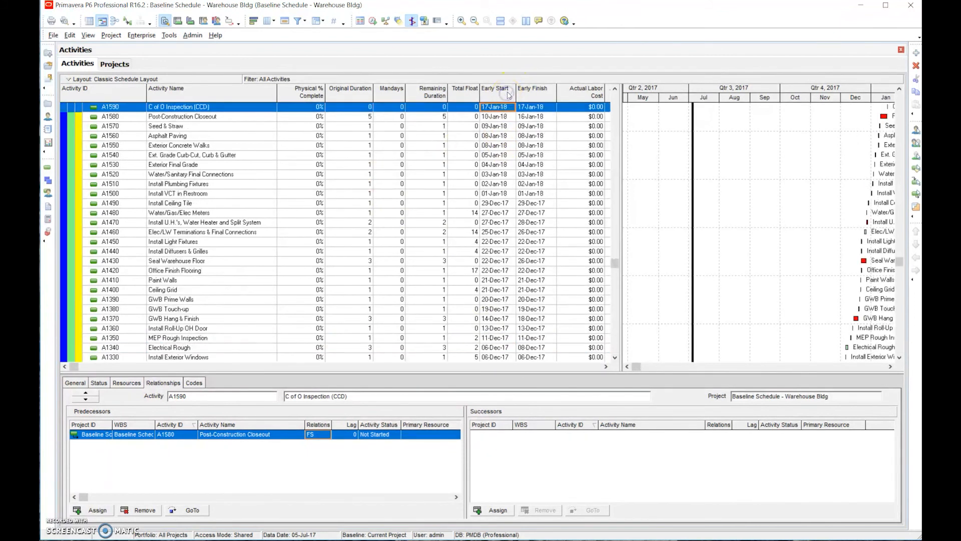
pyautogui.click(507, 93)
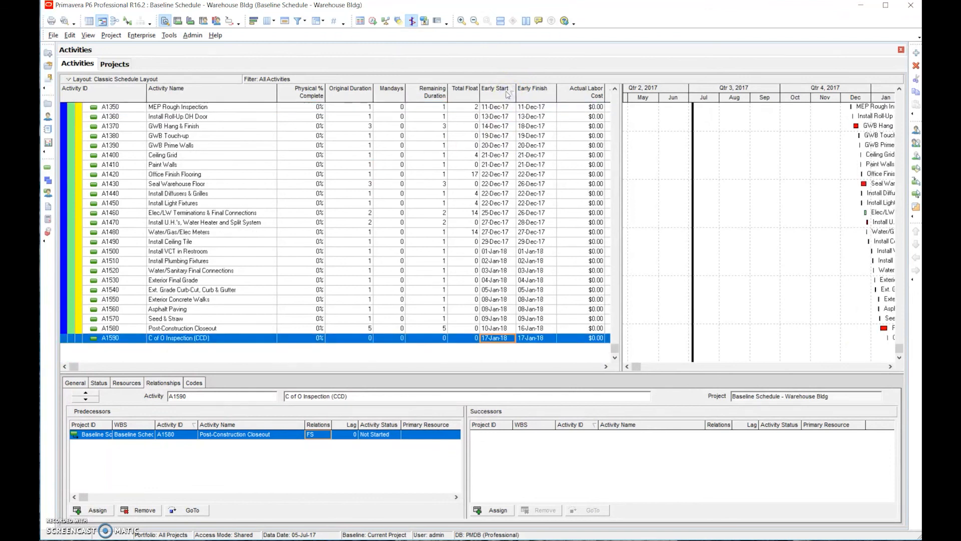
pyautogui.moveTo(899, 346); pyautogui.dragTo(903, 239)
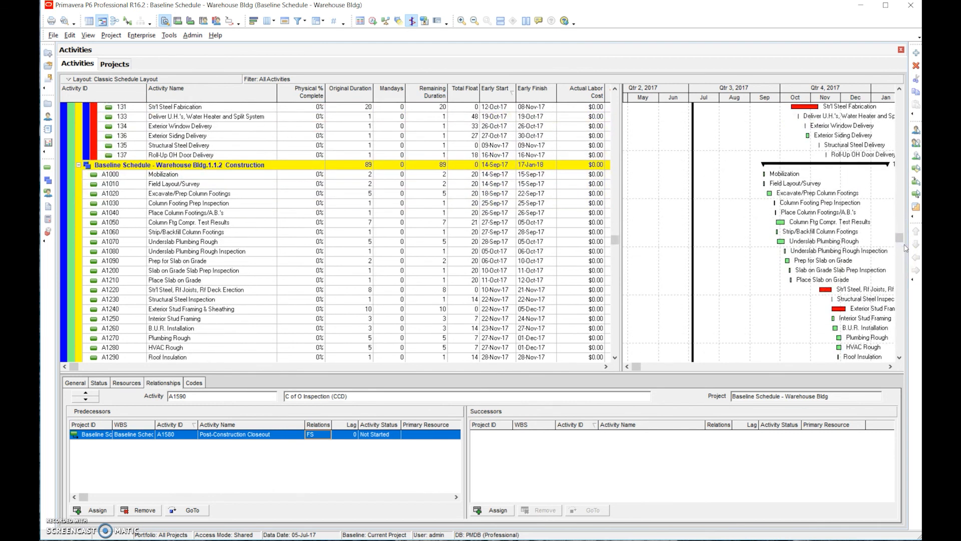
pyautogui.moveTo(900, 238); pyautogui.dragTo(903, 86)
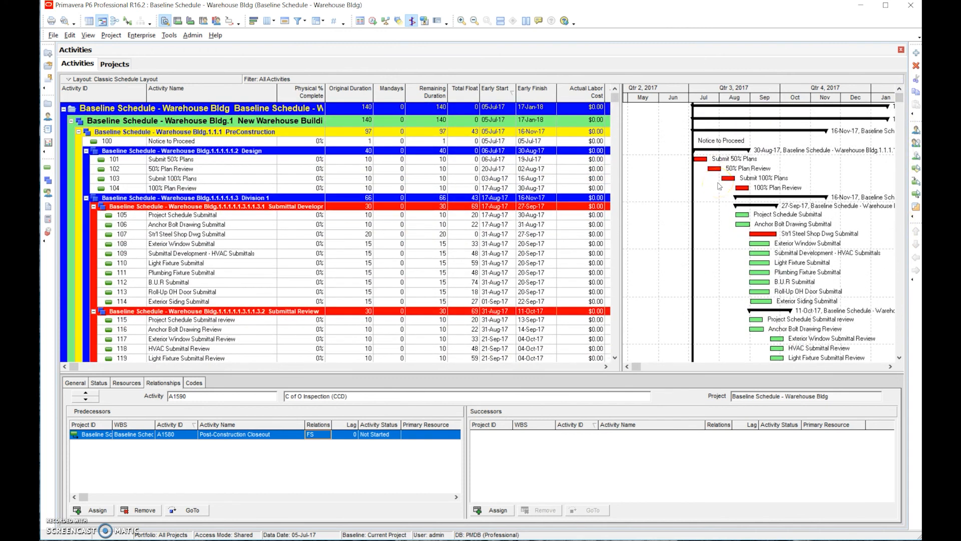